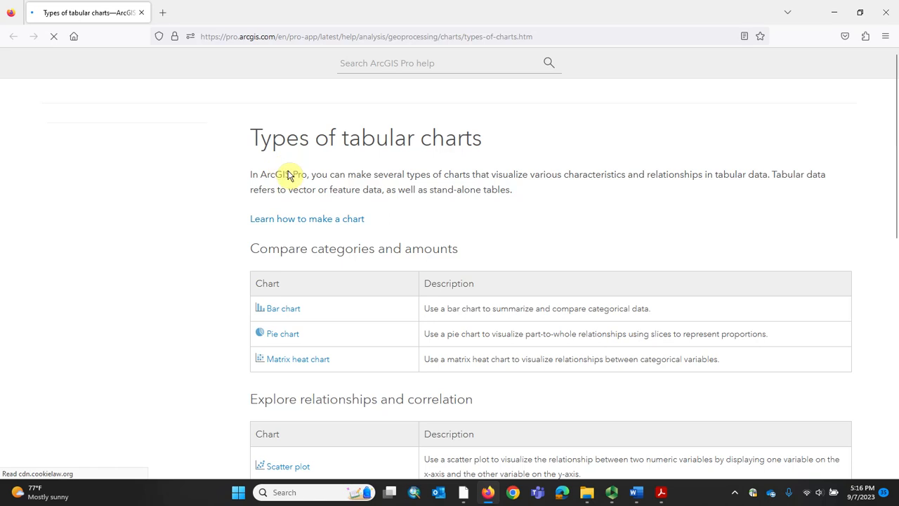
Step: Look through the chart types listed on the ArcGIS Pro help page Types of tabular charts
scroll(406, 332, "down", 2)
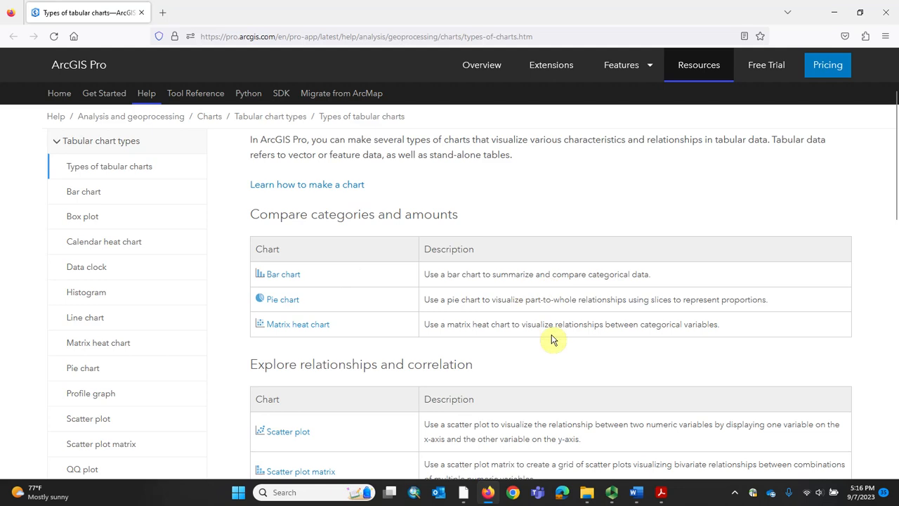
scroll(552, 339, "down", 6)
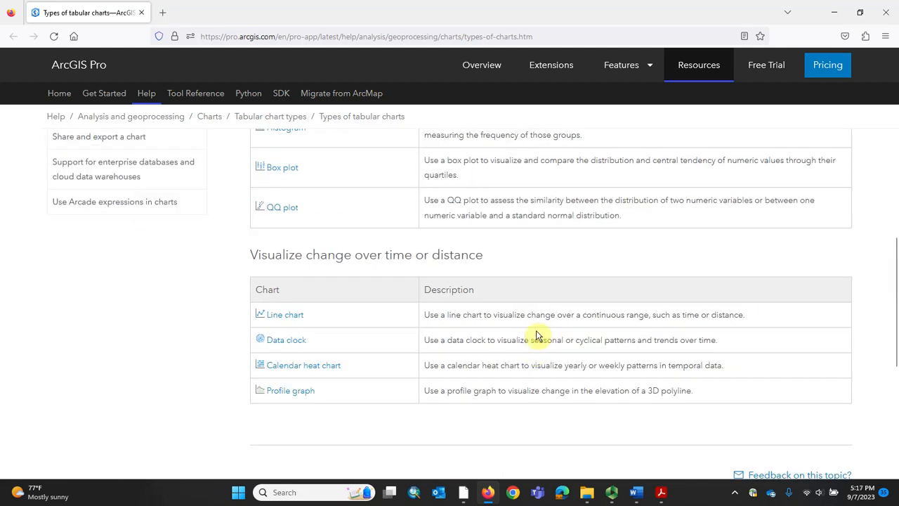
scroll(533, 344, "up", 5)
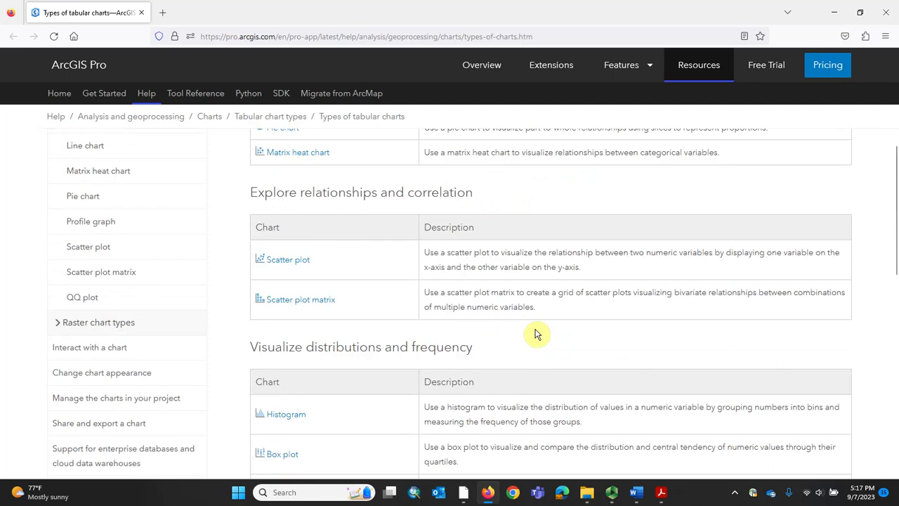
scroll(534, 335, "up", 1)
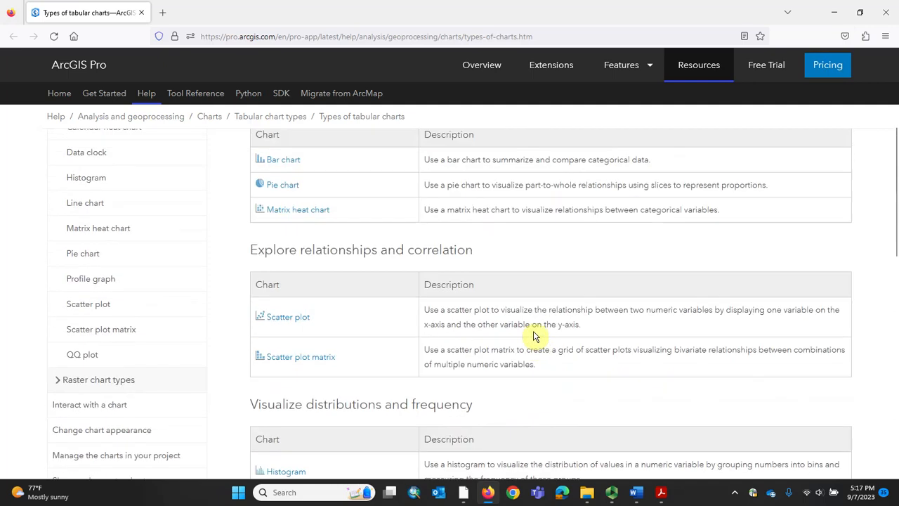
Step: Open the Bar chart help topic and skim its sections on variables, multiple series and axes
left_click(282, 160)
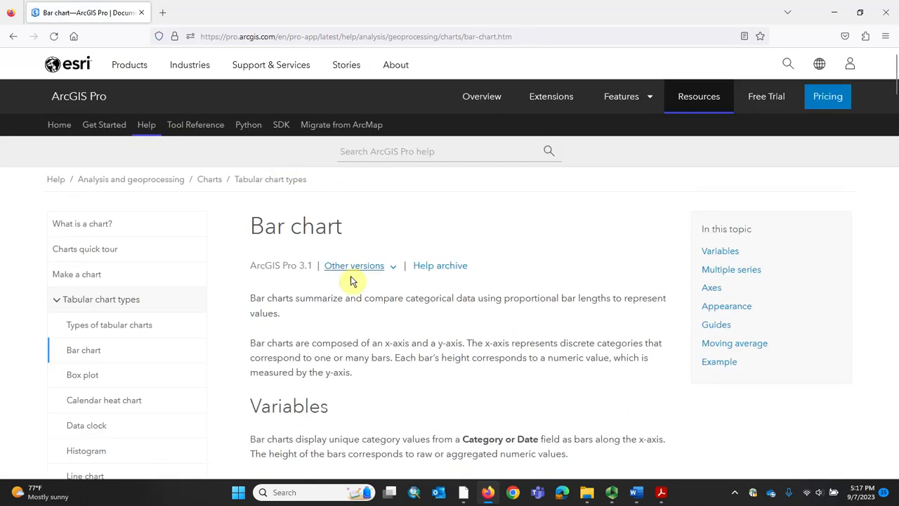
scroll(351, 281, "down", 5)
scroll(358, 296, "down", 10)
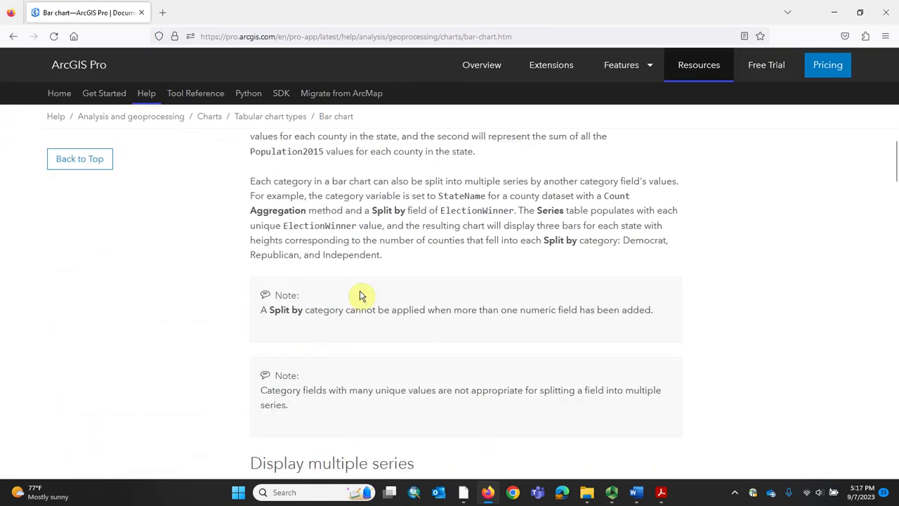
scroll(360, 296, "down", 10)
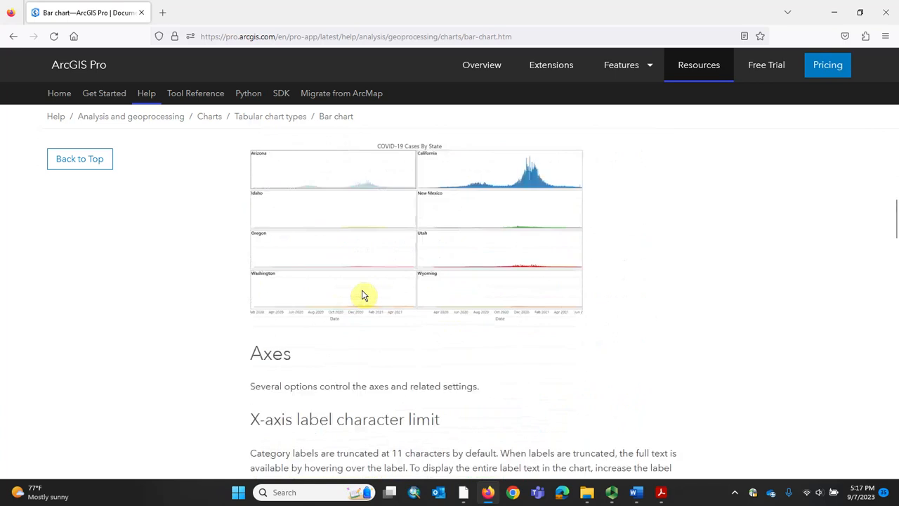
scroll(362, 295, "up", 10)
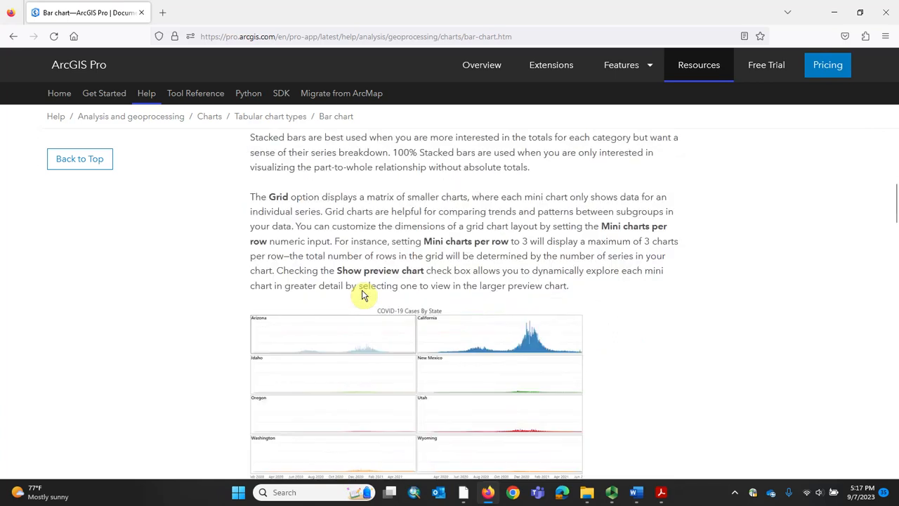
scroll(363, 295, "down", 9)
scroll(363, 295, "down", 5)
scroll(363, 295, "up", 12)
scroll(363, 295, "up", 15)
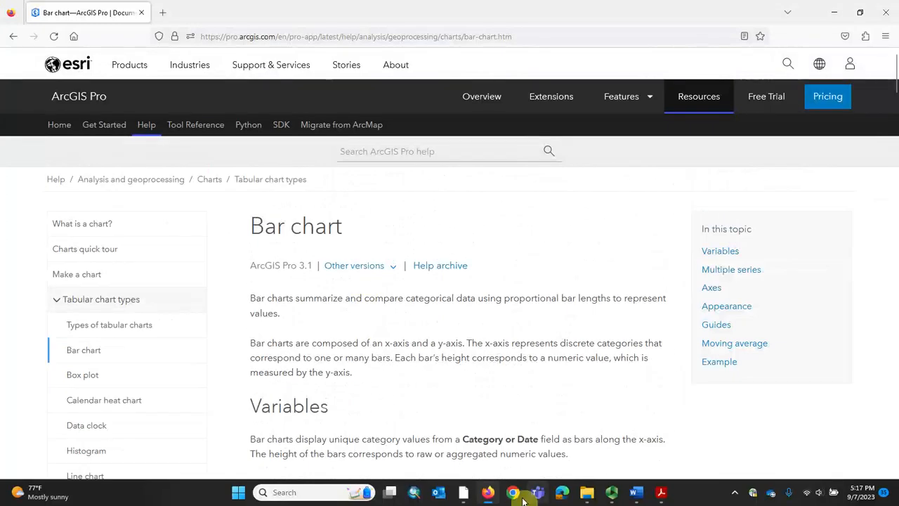
Step: Switch to ArcGIS Pro and close the RoadsVulnerabletoErosion attribute table
left_click(464, 495)
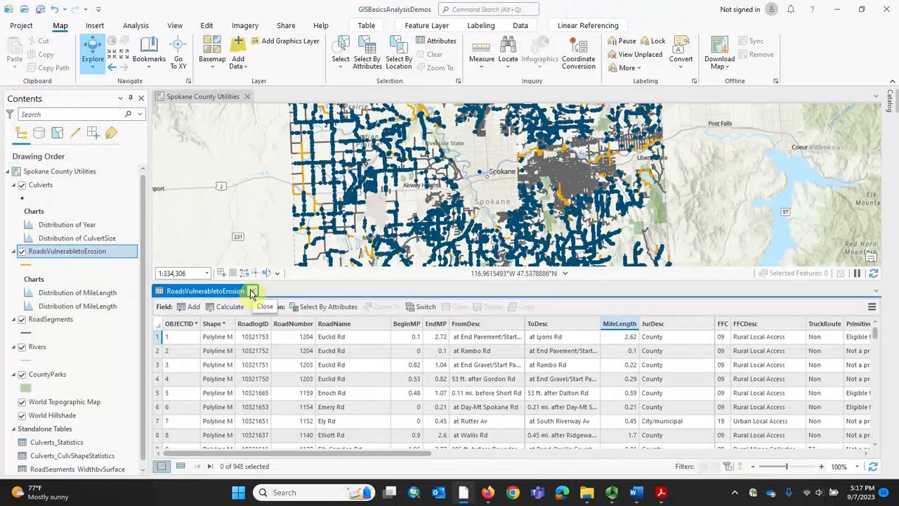
left_click(252, 292)
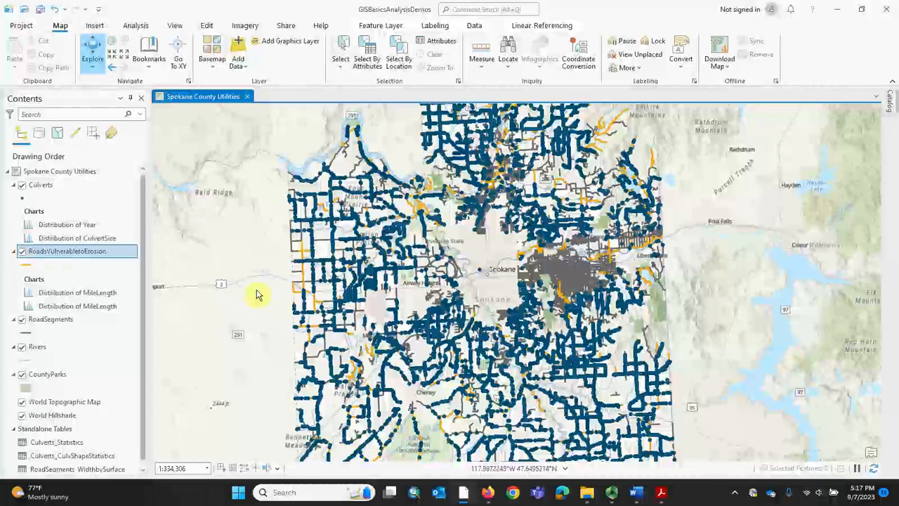
Step: Create a pie chart for the RoadsVulnerabletoErosion layer with Surface as the category
right_click(59, 258)
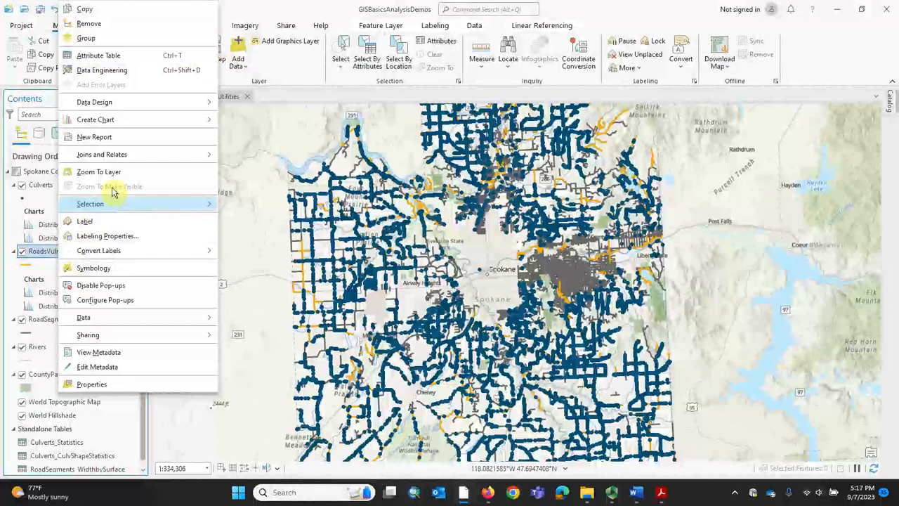
mouse_move(151, 123)
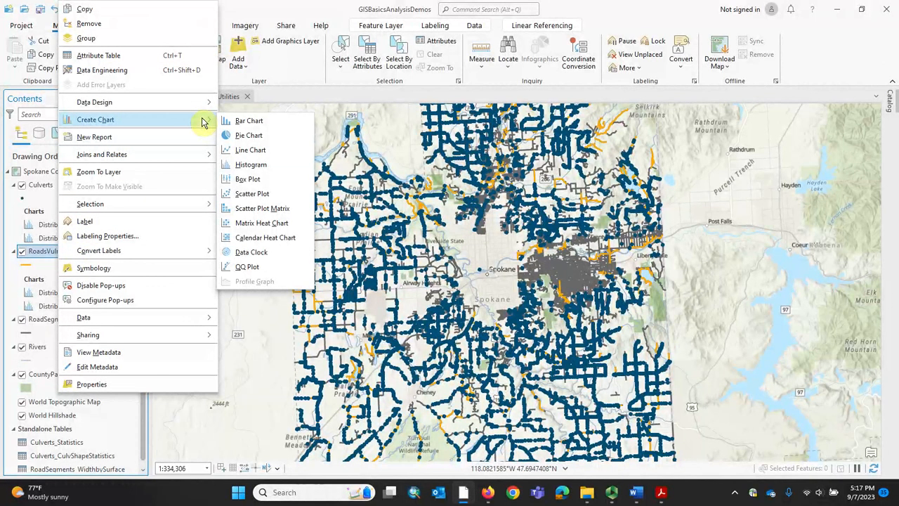
left_click(246, 138)
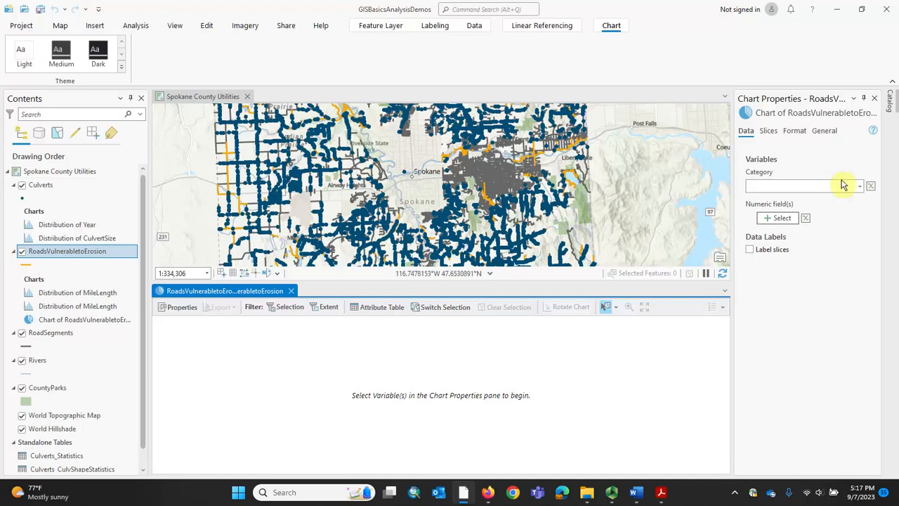
left_click(861, 188)
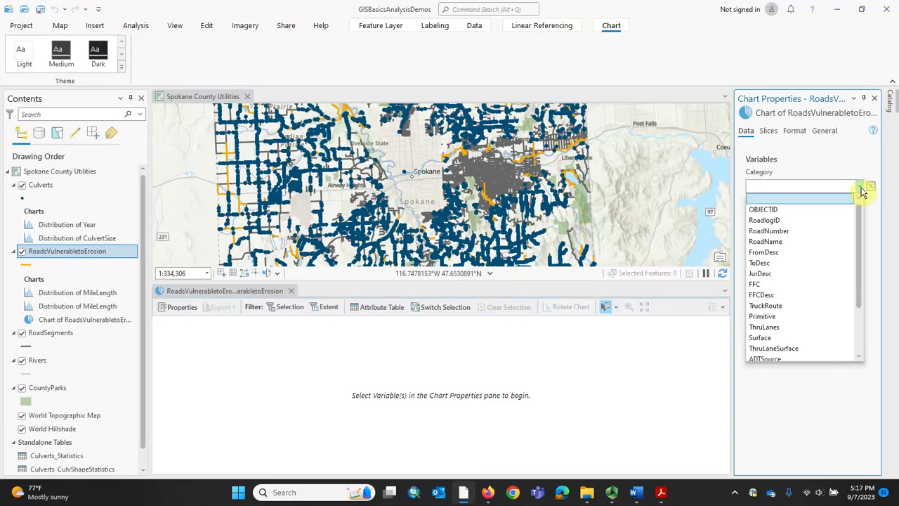
left_click(787, 342)
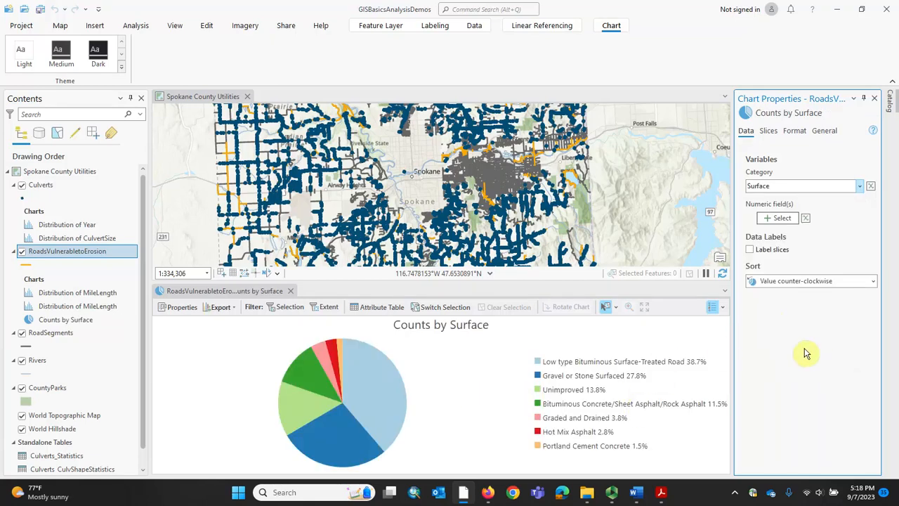
Step: Enlarge the chart view over the map and examine the surface type and count of individual pie slices
left_click_drag(424, 279, 432, 175)
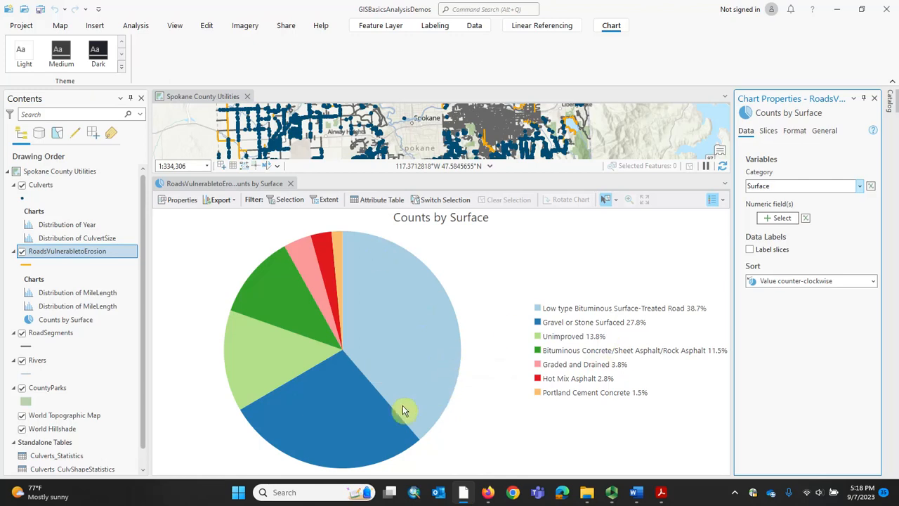
mouse_move(327, 424)
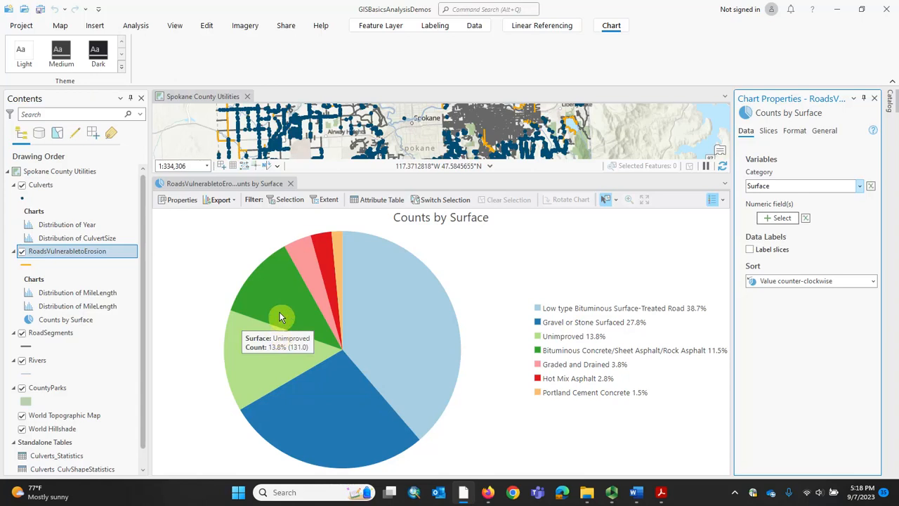
mouse_move(279, 313)
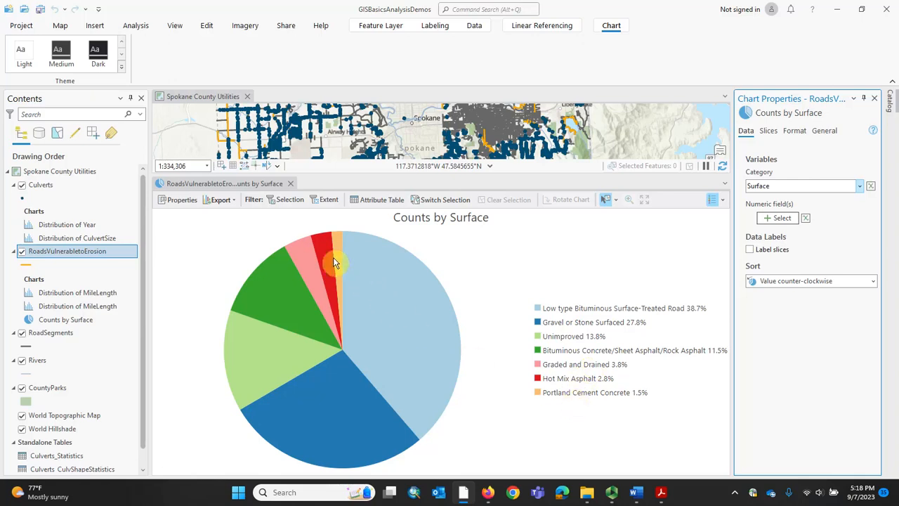
mouse_move(334, 263)
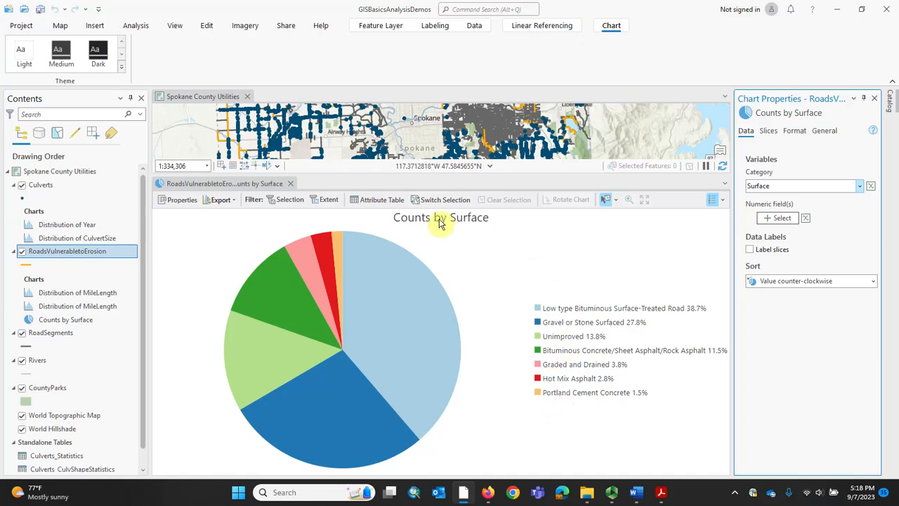
Step: Preview the slice labels and review the available numeric fields and sort options without changing the pie chart
left_click(749, 250)
left_click(750, 250)
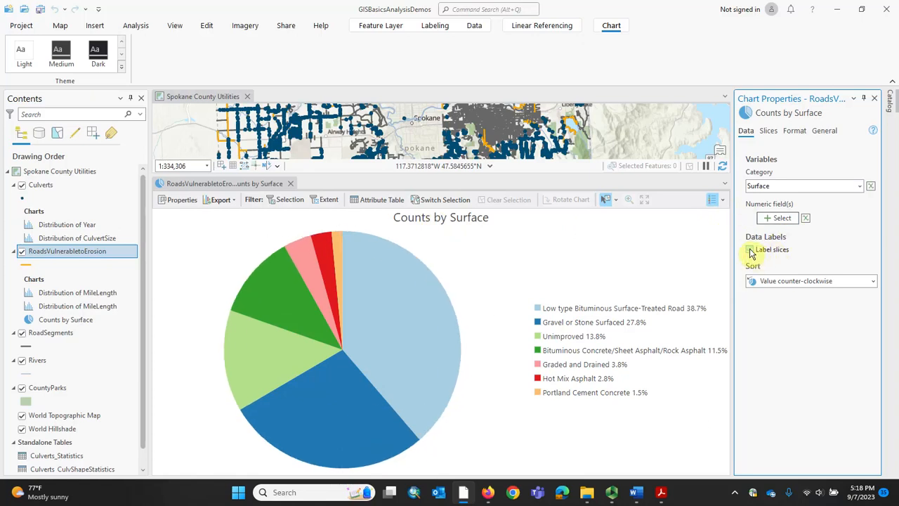
left_click(785, 219)
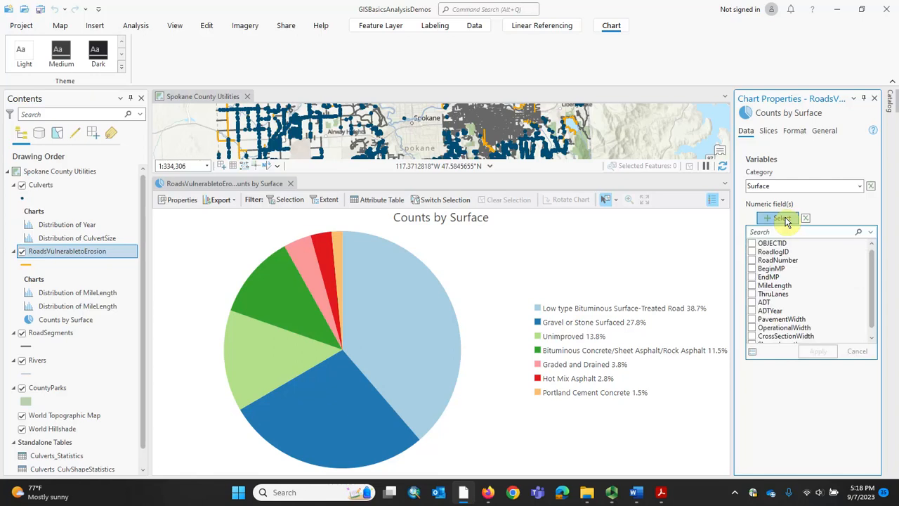
mouse_move(871, 273)
left_mouse_down()
mouse_move(873, 297)
mouse_move(868, 257)
left_mouse_up()
left_click(849, 214)
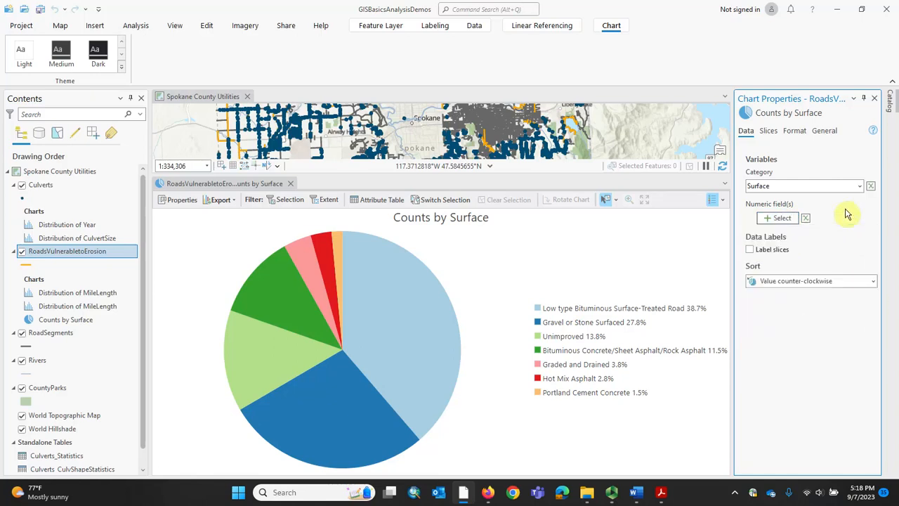
left_click(875, 282)
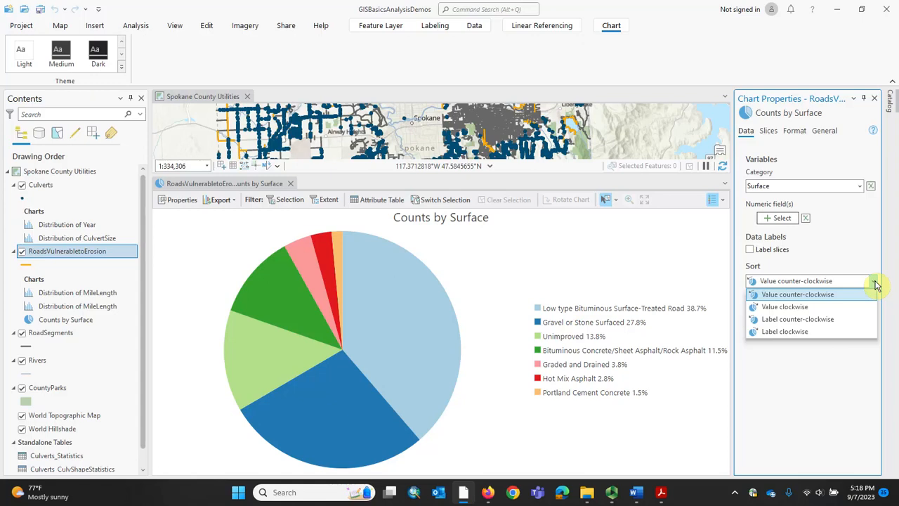
left_click(875, 283)
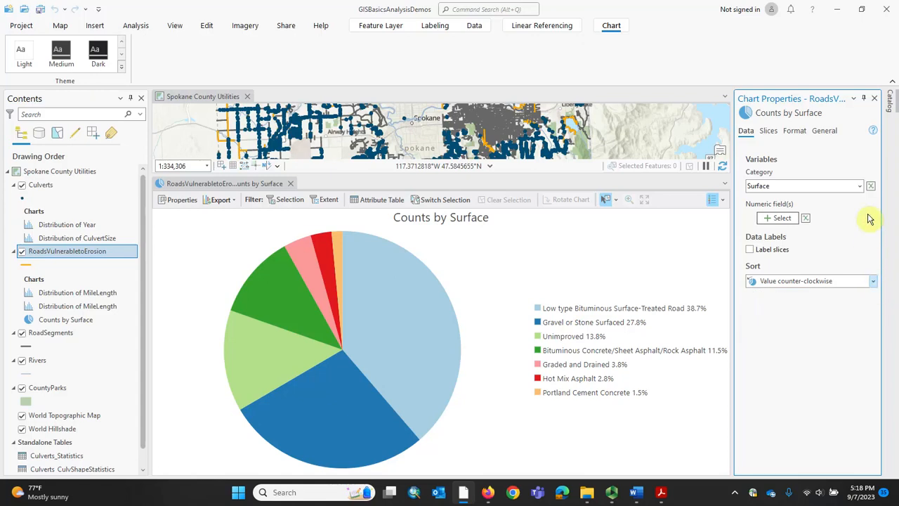
Step: Try the Value display and a donut shape for the slices, restoring the Percentage display and full pie shape
left_click(769, 131)
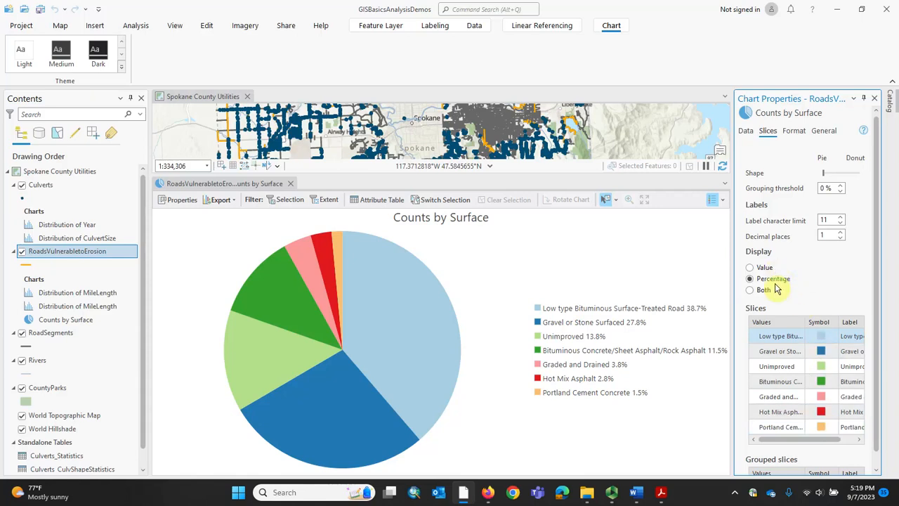
left_click(750, 269)
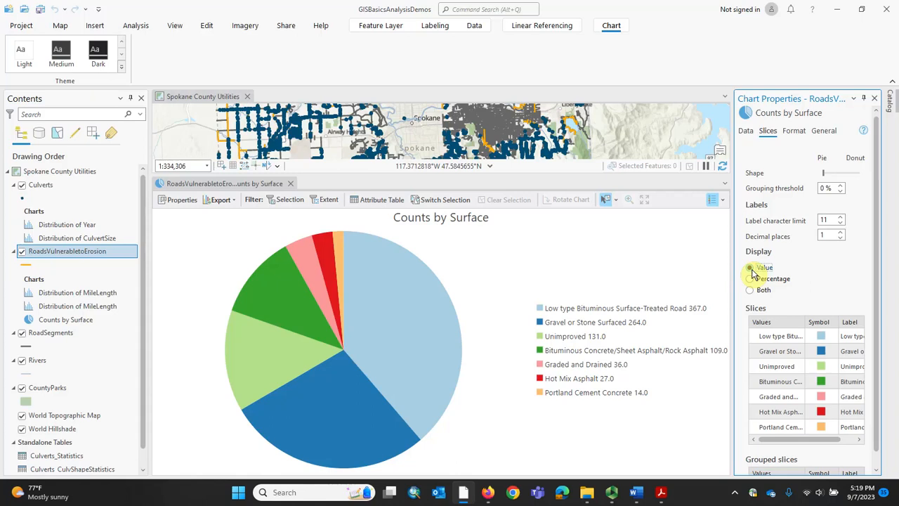
left_click(750, 279)
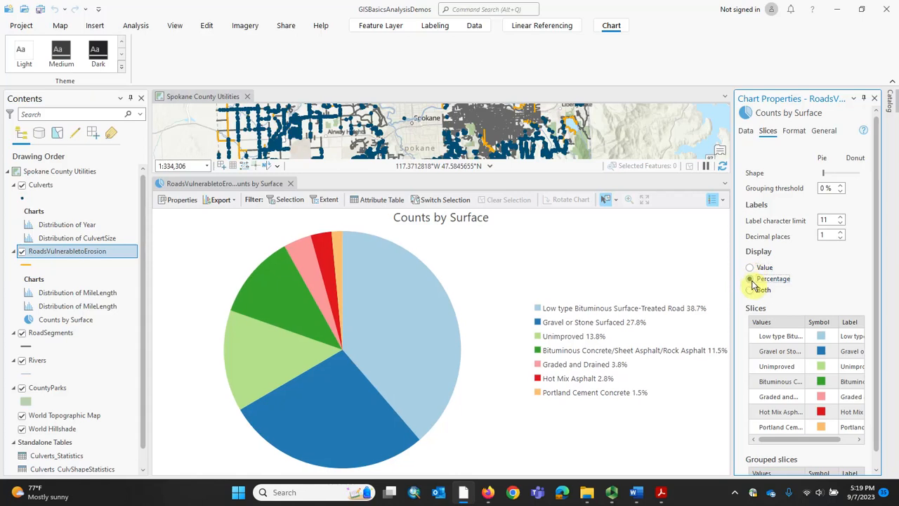
left_click(750, 271)
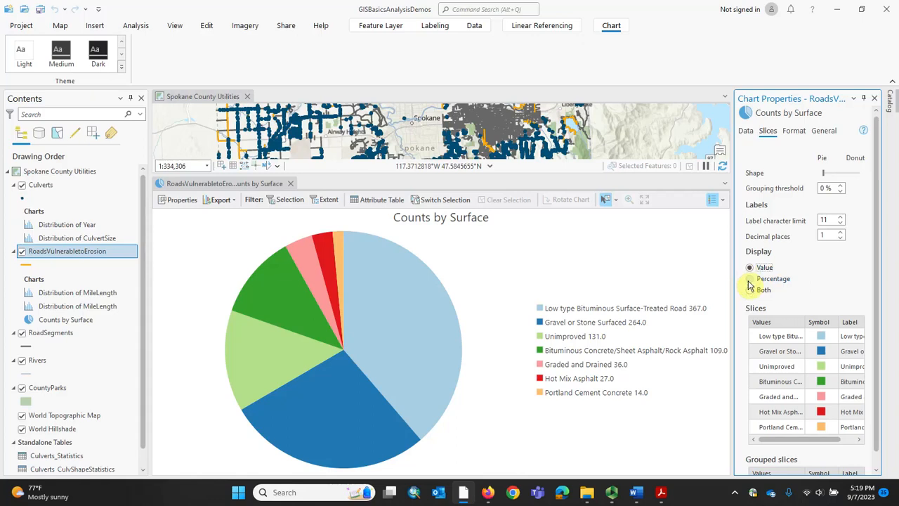
left_click(750, 280)
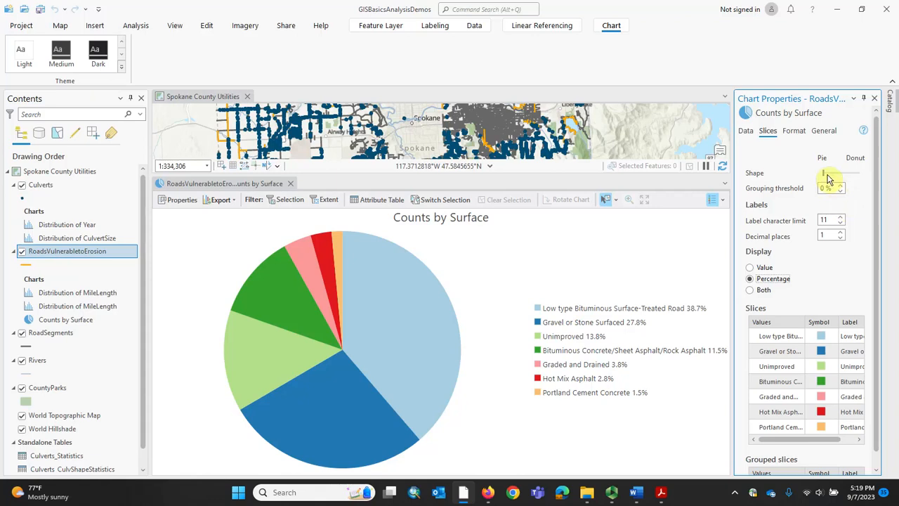
left_click_drag(827, 176, 850, 178)
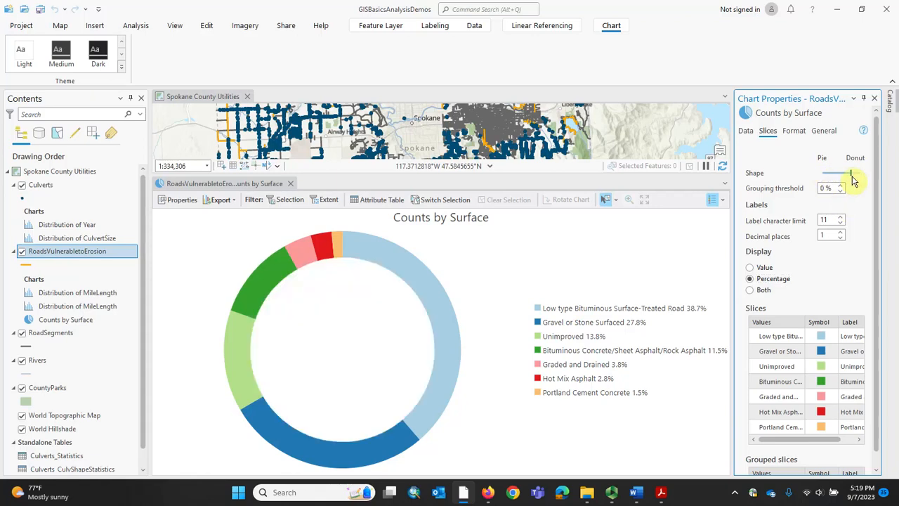
left_click_drag(851, 180, 825, 180)
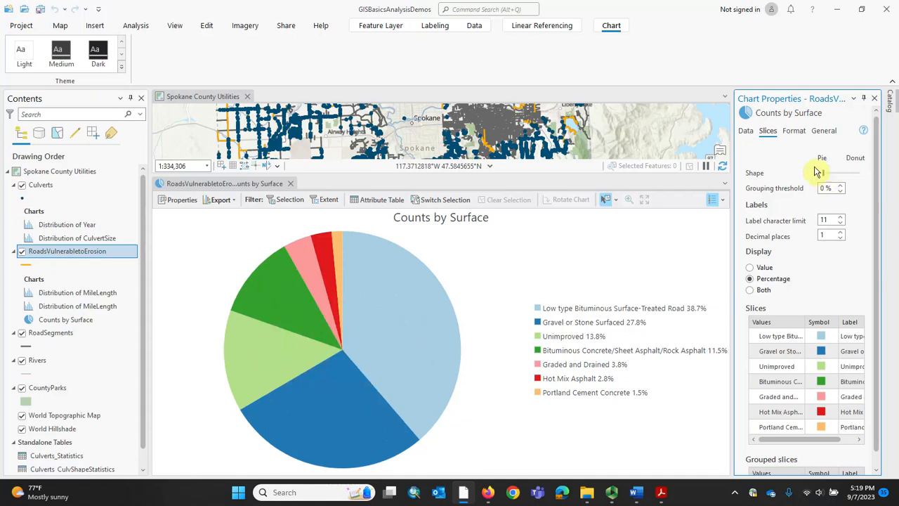
Step: Open the chart's text formatting options and select the chart title to view its font settings
left_click(798, 135)
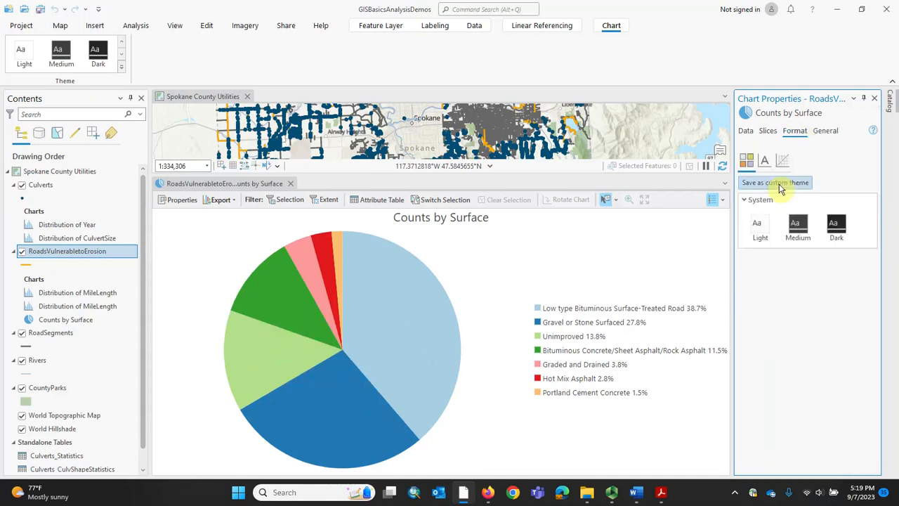
left_click(765, 163)
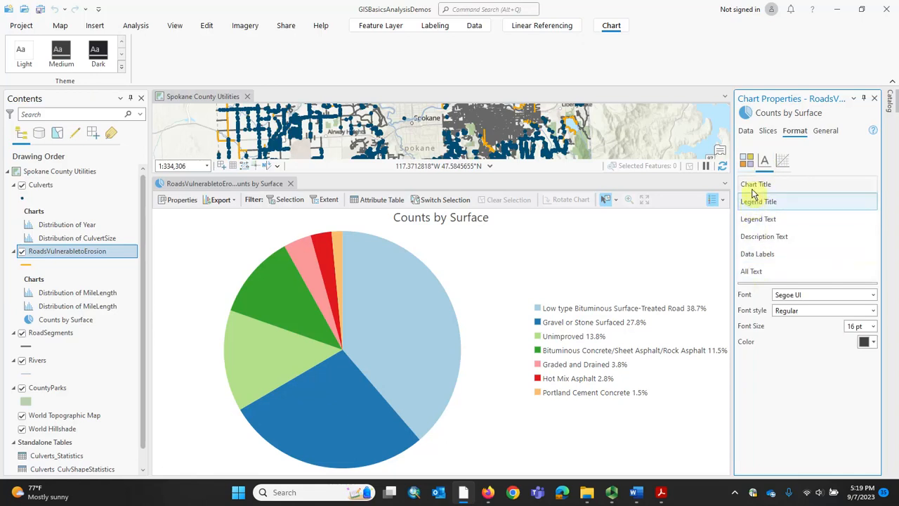
left_click(753, 186)
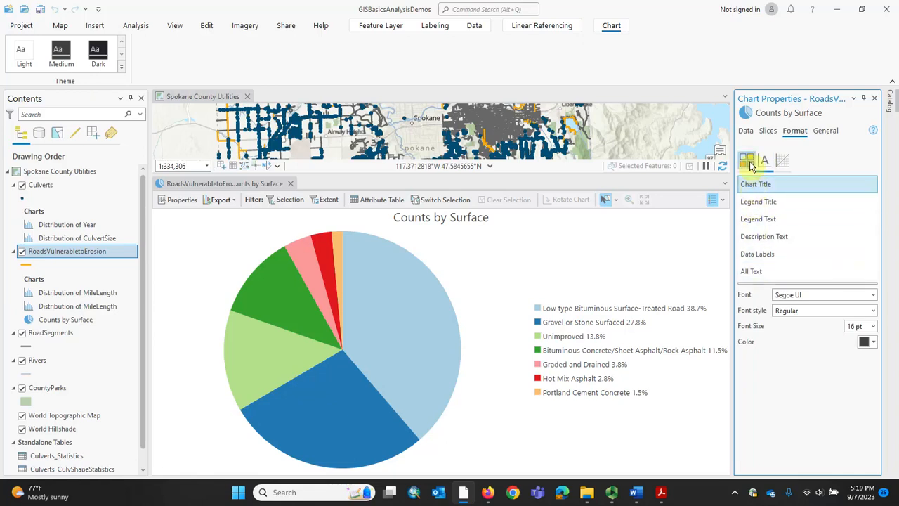
Step: Review the chart theme options and turn off the pie chart's title
left_click(751, 162)
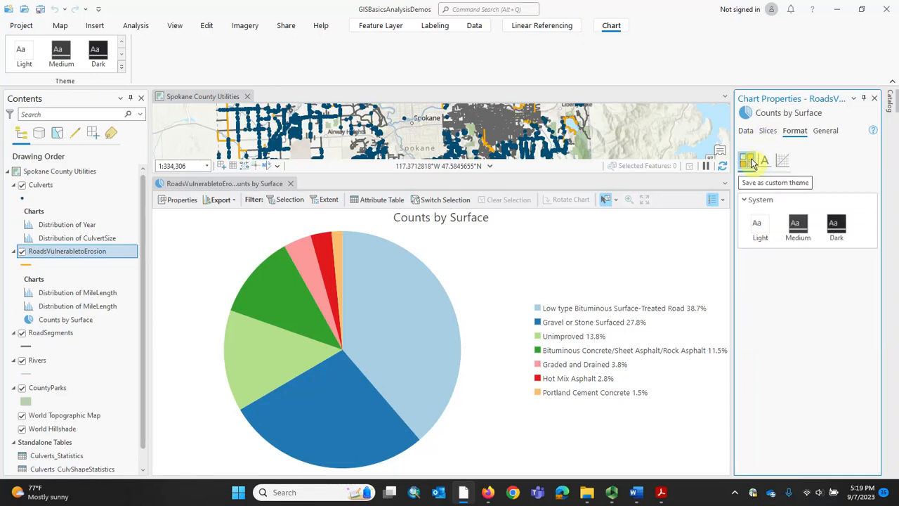
left_click(825, 134)
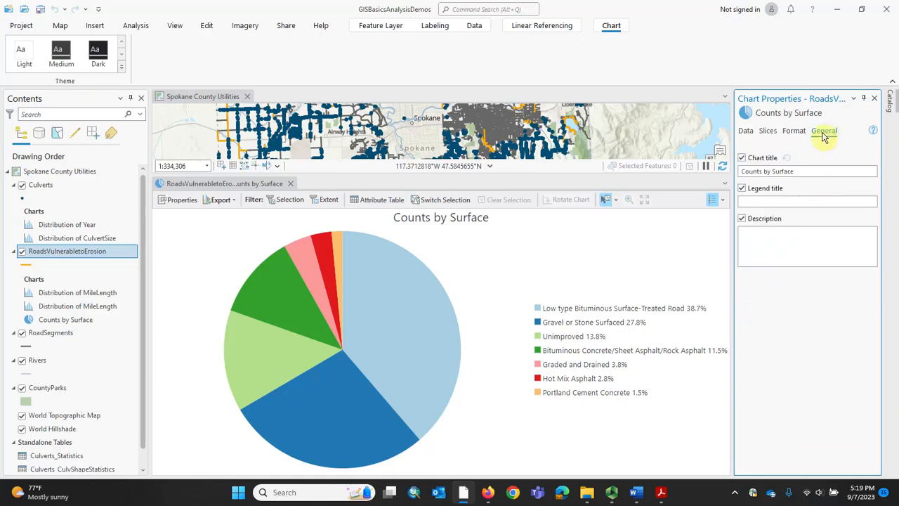
left_click(742, 158)
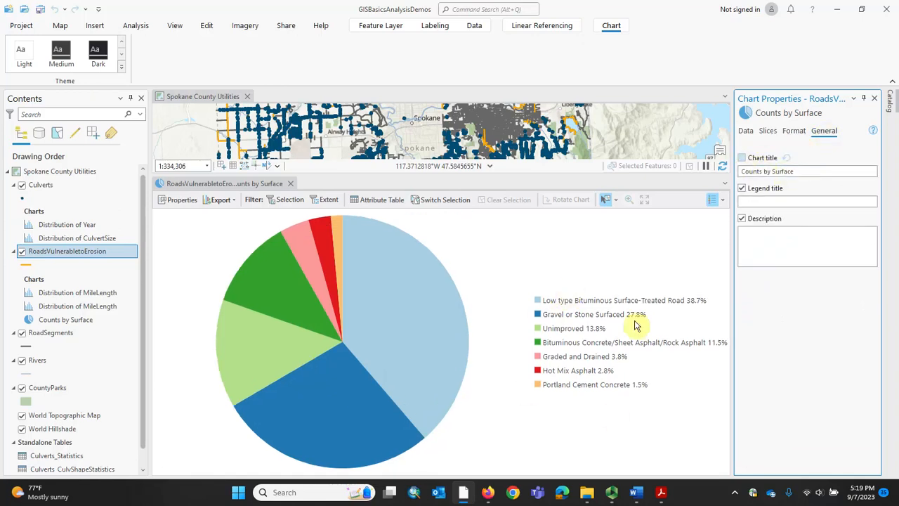
Step: Set the pie chart's legend title to "Surface Type for Roads Vulnerable to Erosion" and keep it shown
left_click(767, 204)
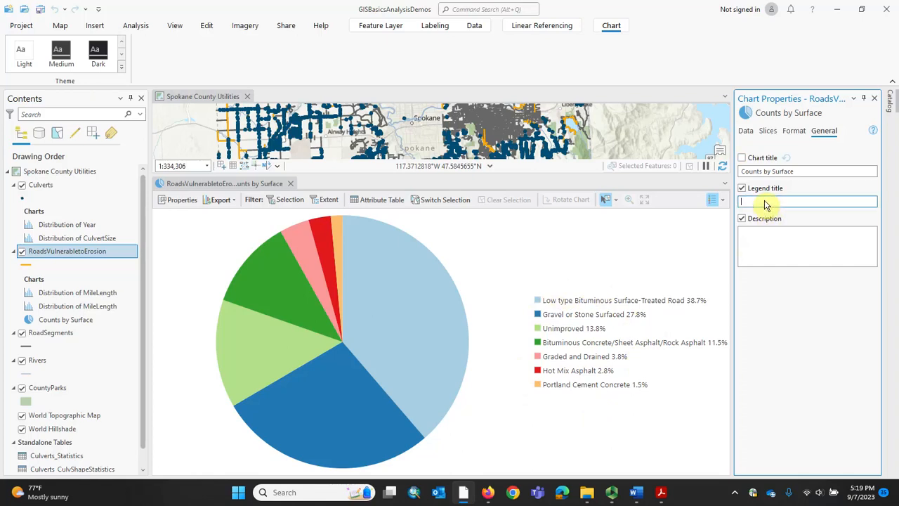
type("Surface Type for Roads Vulnerable to Erosion")
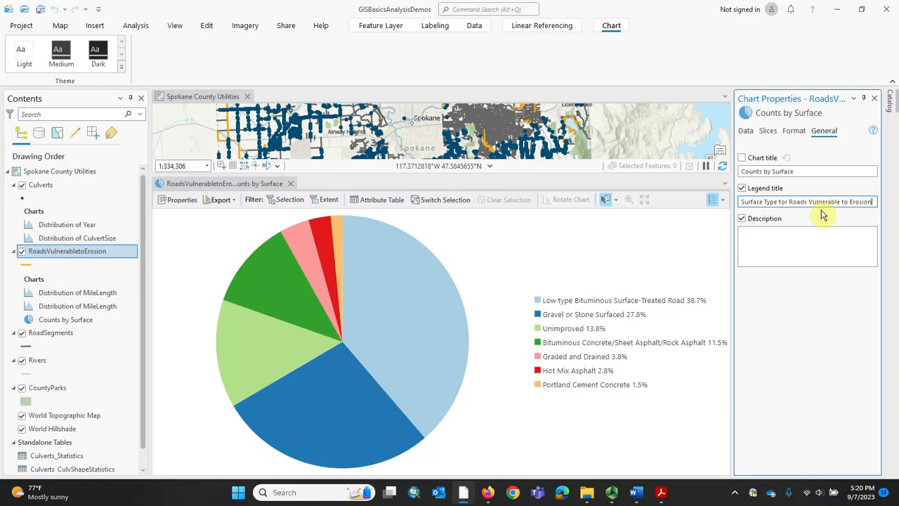
left_click(802, 306)
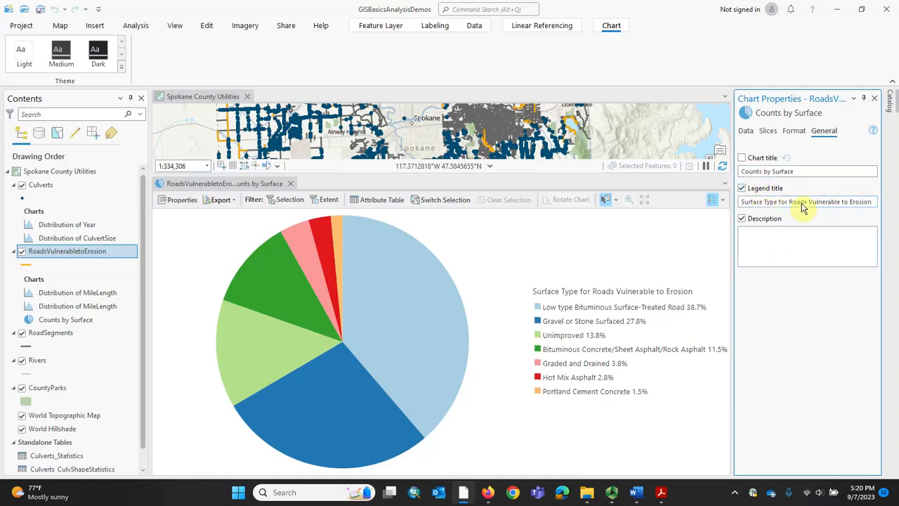
left_click(874, 203)
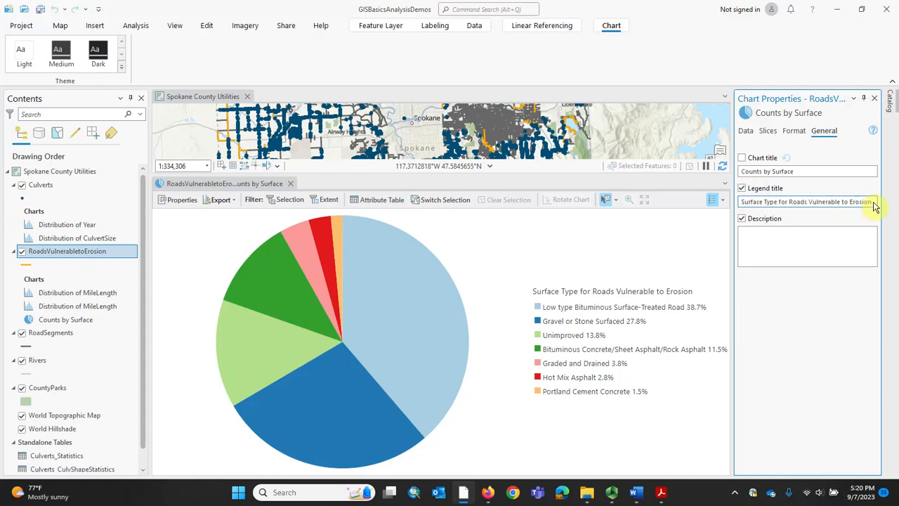
left_click(573, 260)
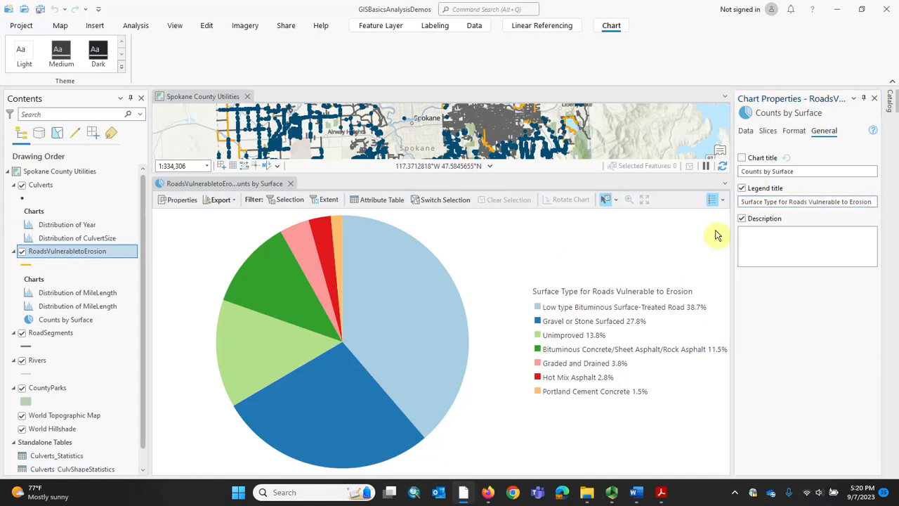
left_click(742, 189)
left_click(743, 189)
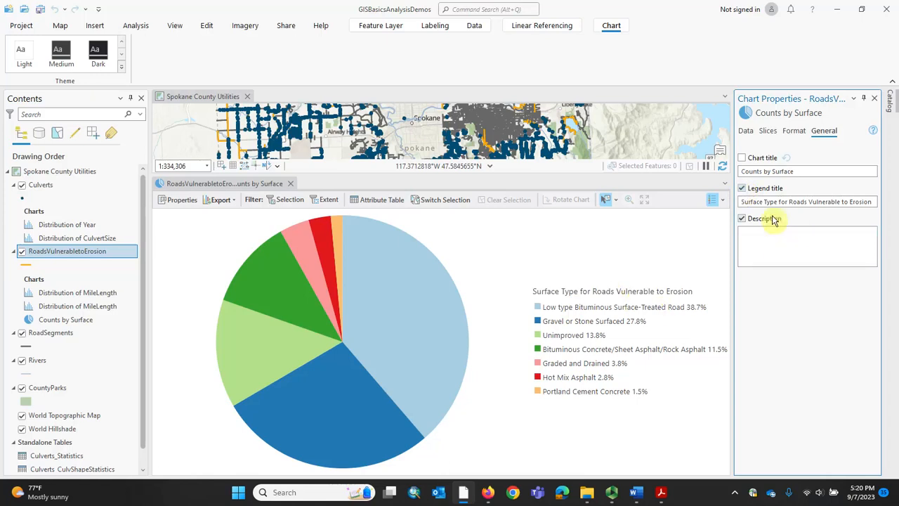
Step: Try a line of placeholder text as the pie chart's description
left_click(743, 219)
left_click(747, 237)
type("na")
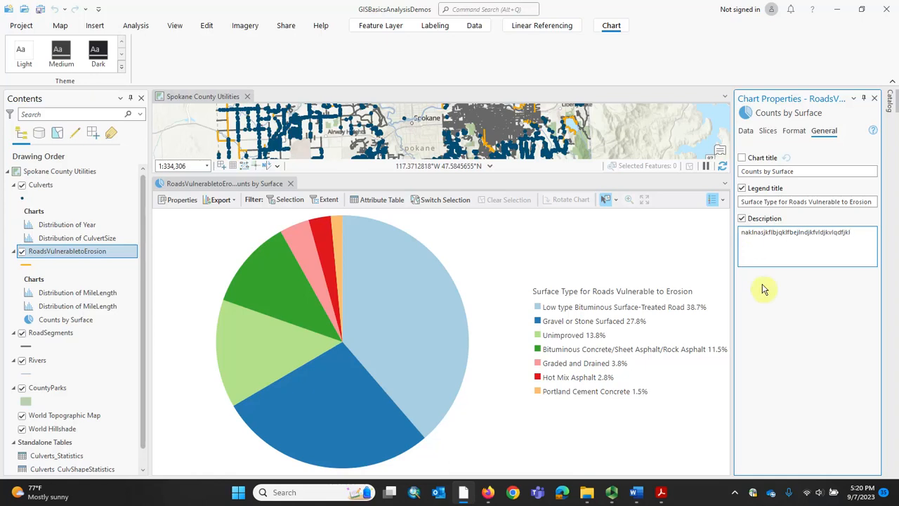
left_click(796, 311)
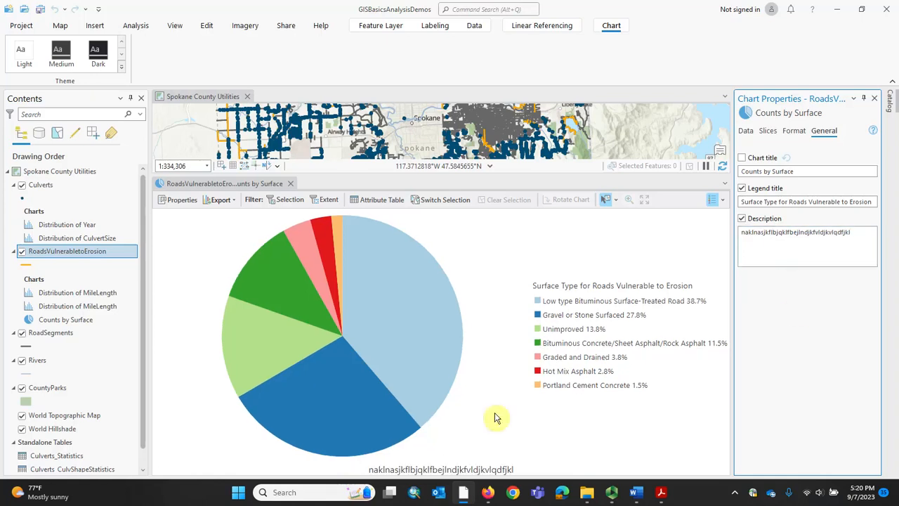
Step: Turn off the pie chart's description and delete its placeholder text
left_click(743, 218)
left_click_drag(861, 239, 743, 239)
key("Delete")
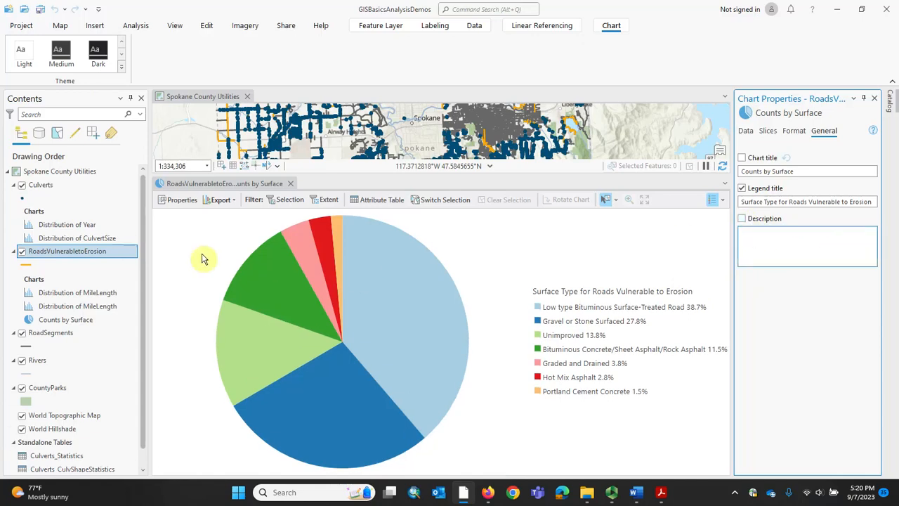
Step: Save the project and dismiss the OneDrive reminder about deleted files
left_click(40, 9)
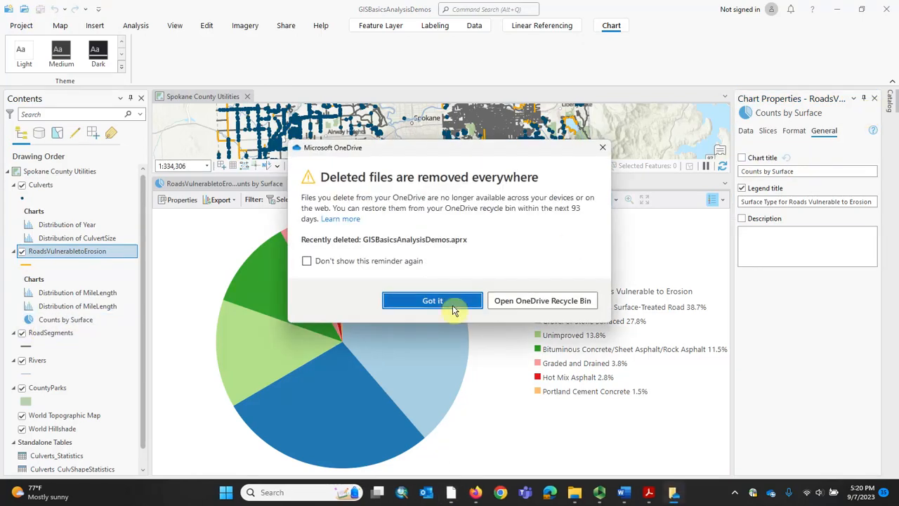
left_click(434, 301)
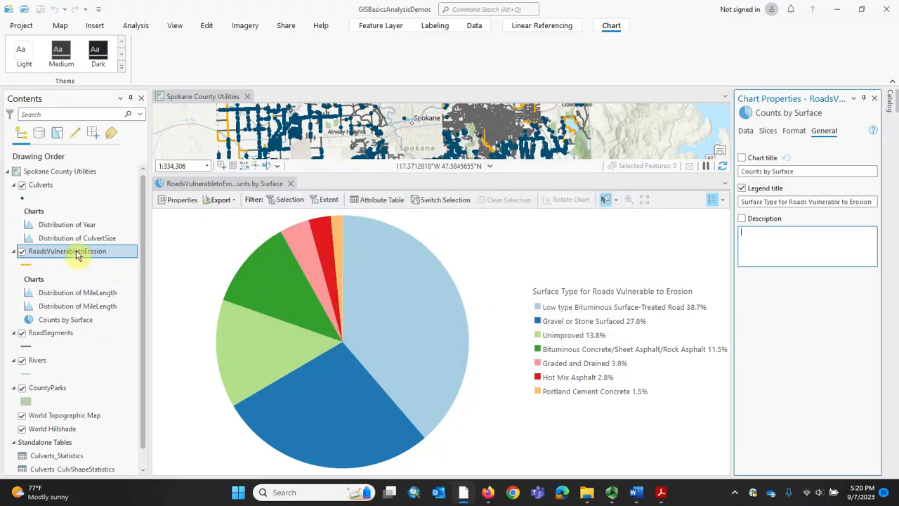
Step: Create a bar chart for the RoadsVulnerabletoErosion layer with Surface as its category
right_click(41, 257)
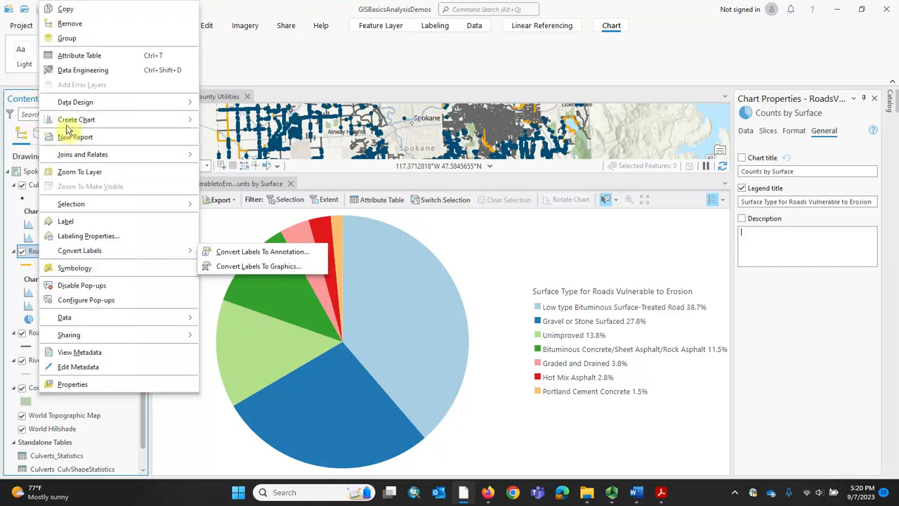
mouse_move(71, 104)
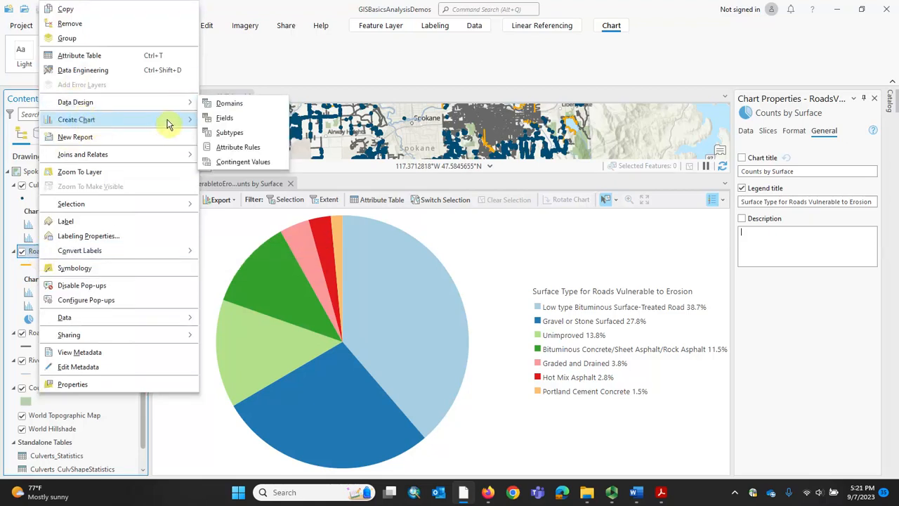
mouse_move(173, 122)
left_click(227, 123)
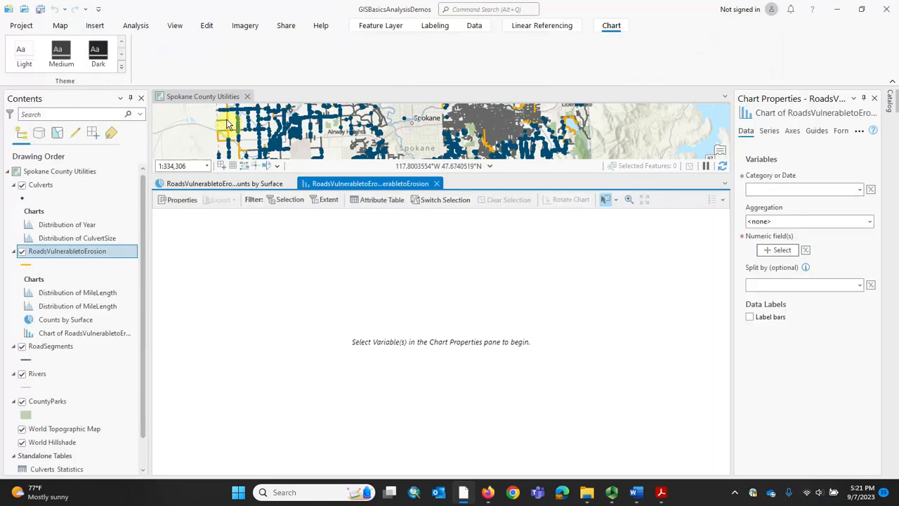
left_click(861, 191)
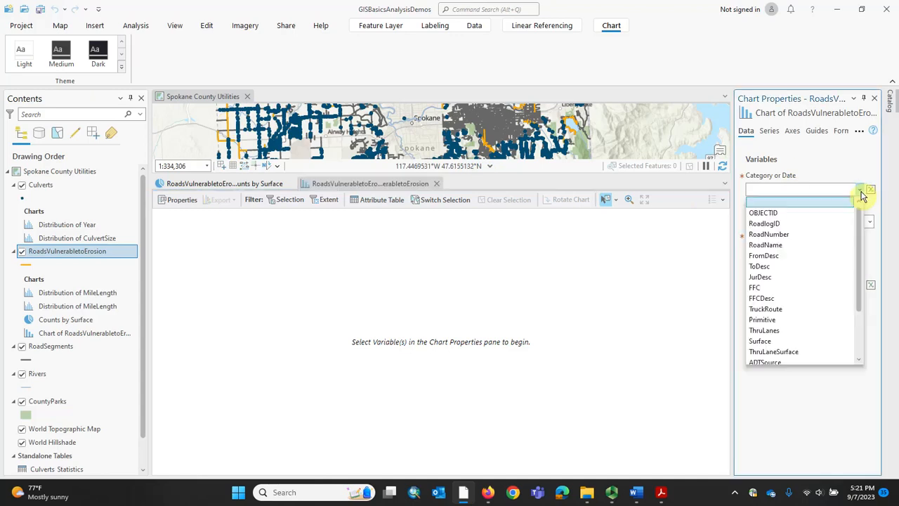
left_click(787, 343)
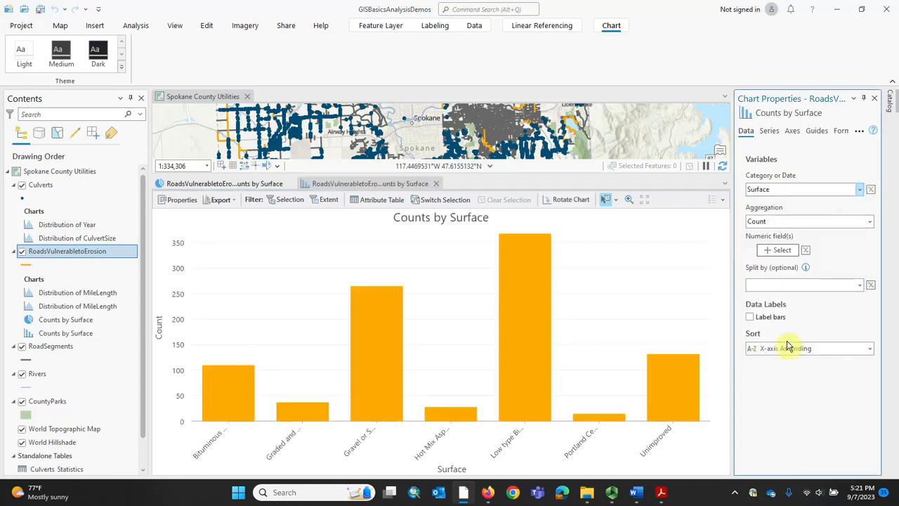
Step: Set the bar chart's aggregation to Sum and use MileLength as the numeric field
left_click(868, 225)
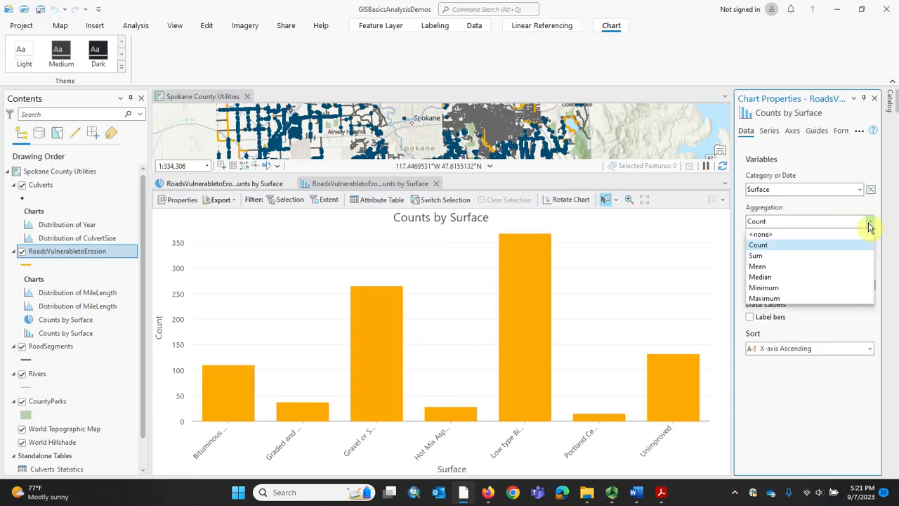
left_click(829, 258)
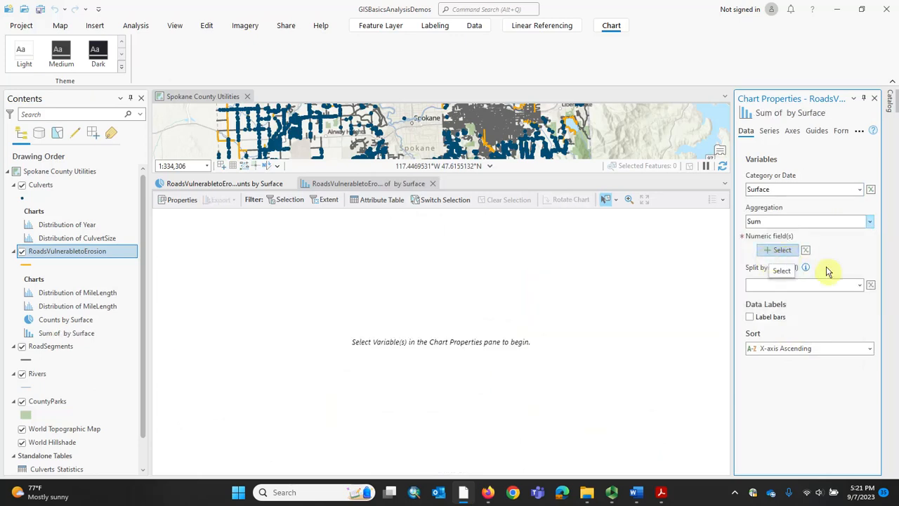
left_click(767, 252)
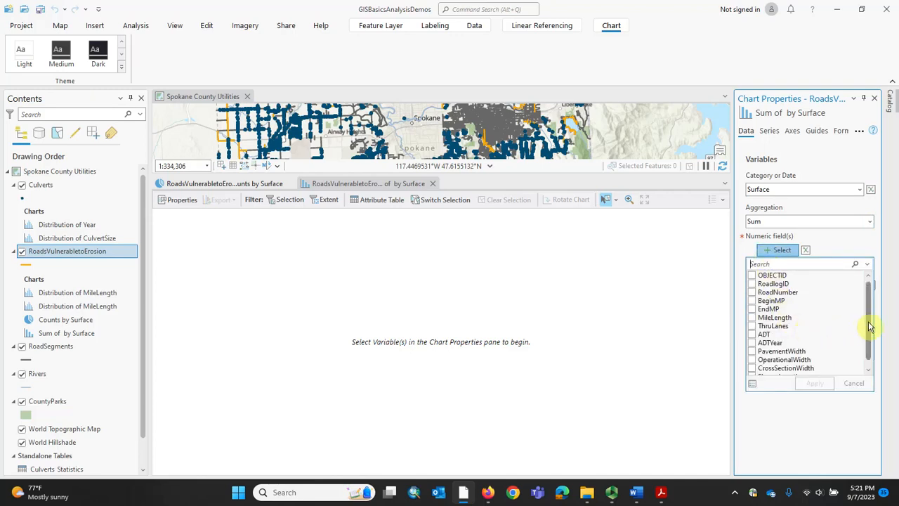
left_click(753, 319)
left_click(814, 383)
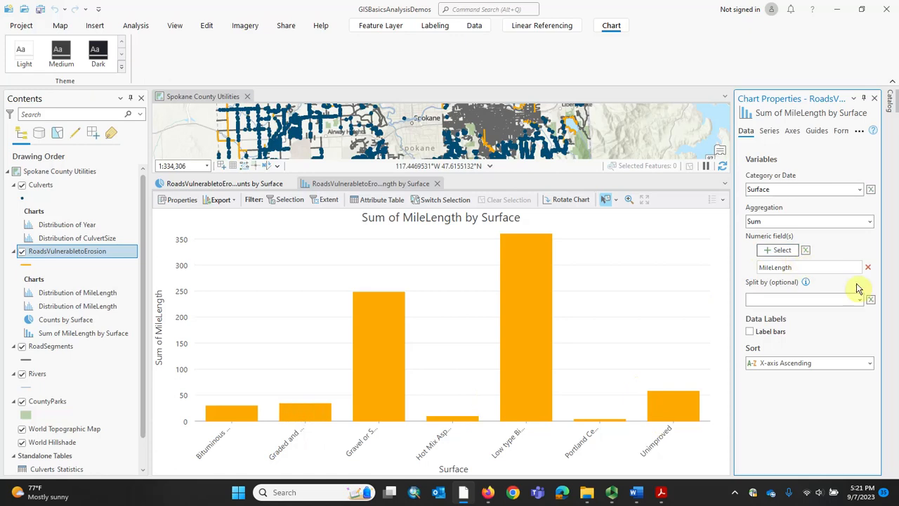
Step: Preview the bar labels without keeping them and review the series, axes, guides and format settings of the bar chart
left_click(750, 333)
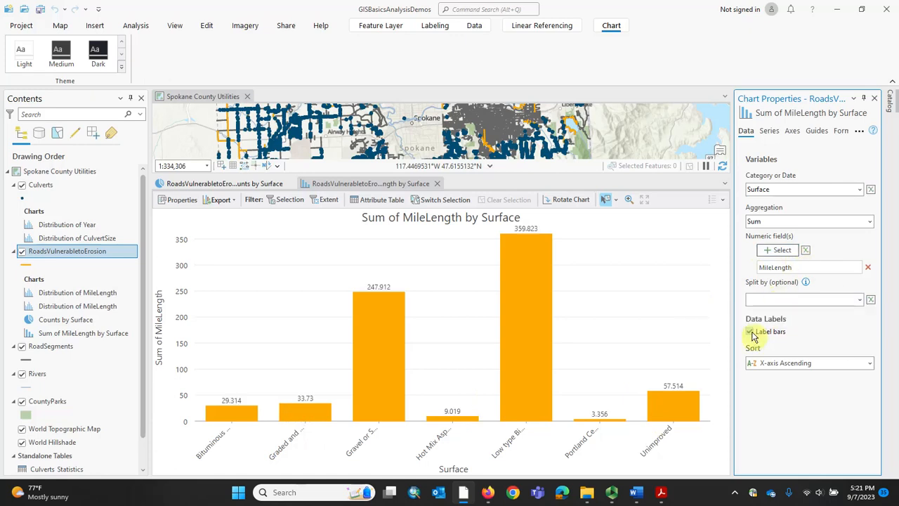
left_click(750, 334)
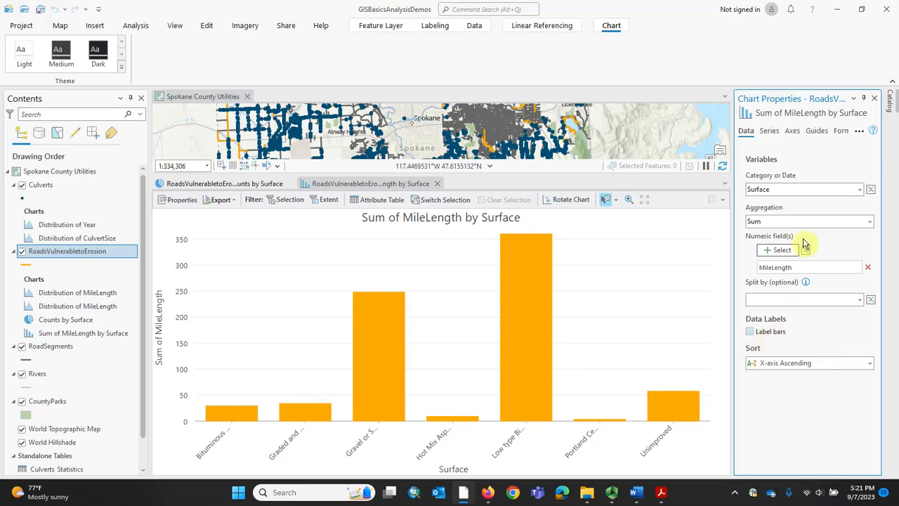
left_click(769, 131)
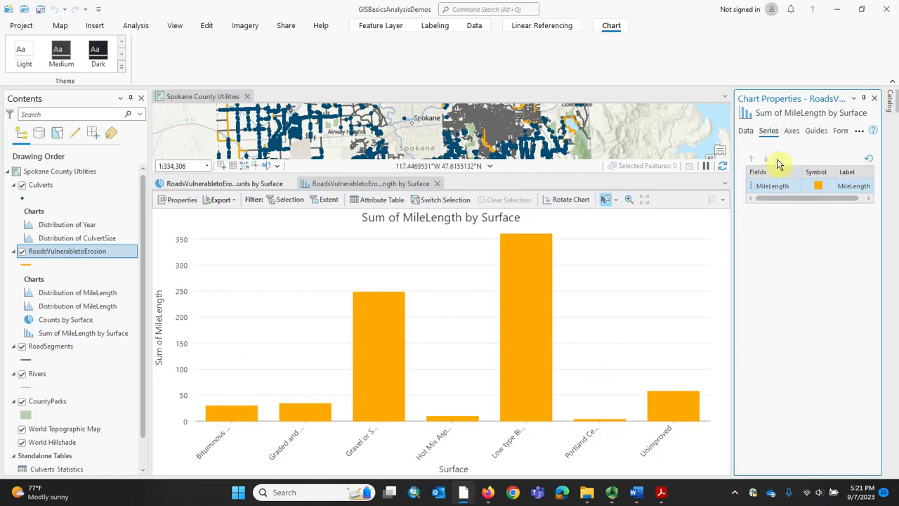
left_click(792, 132)
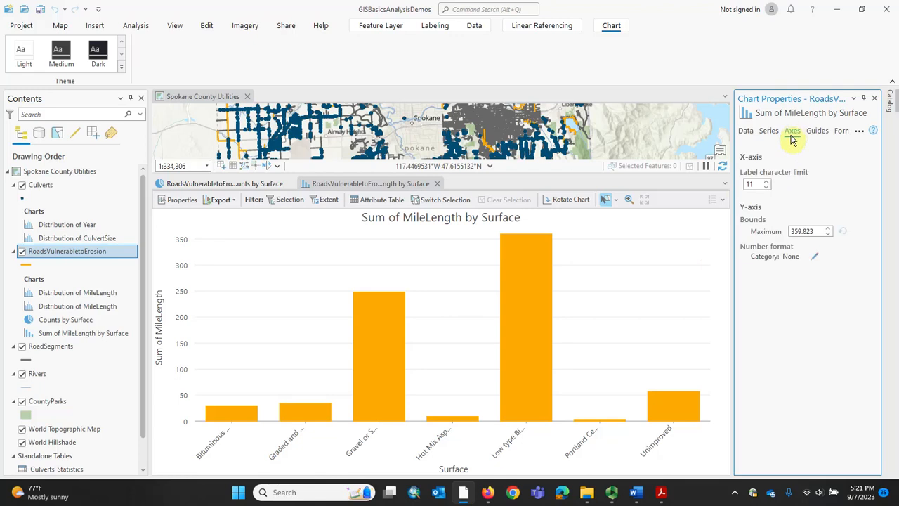
left_click(818, 131)
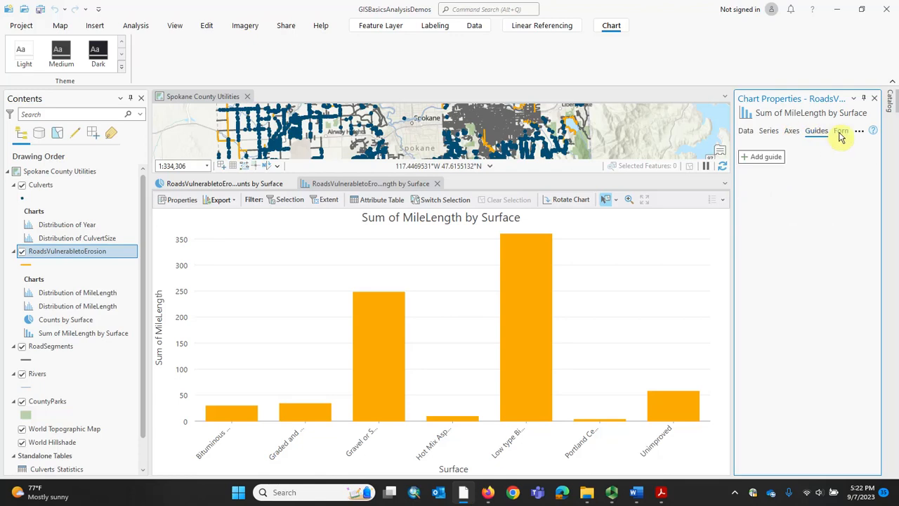
left_click(840, 132)
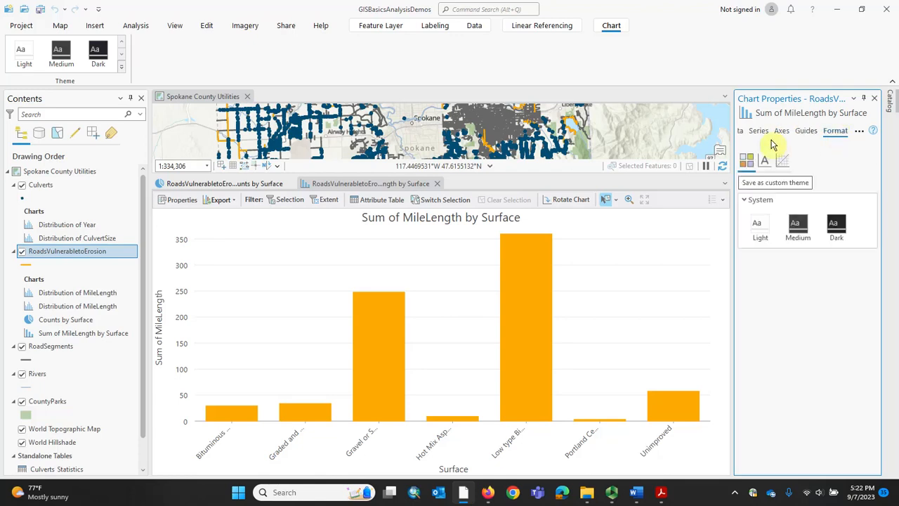
Step: Sort the bars in the Sum of MileLength by Surface chart by Y-axis Descending
left_click(744, 133)
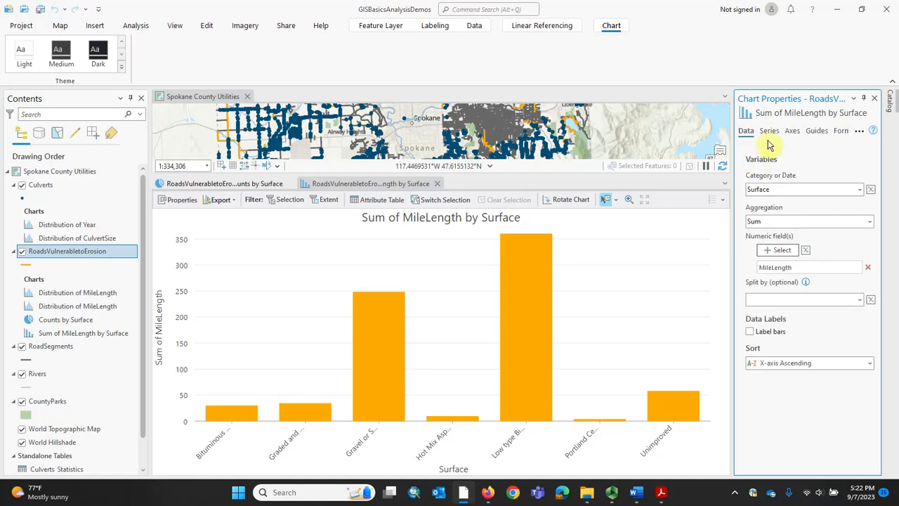
left_click(769, 133)
left_click(746, 132)
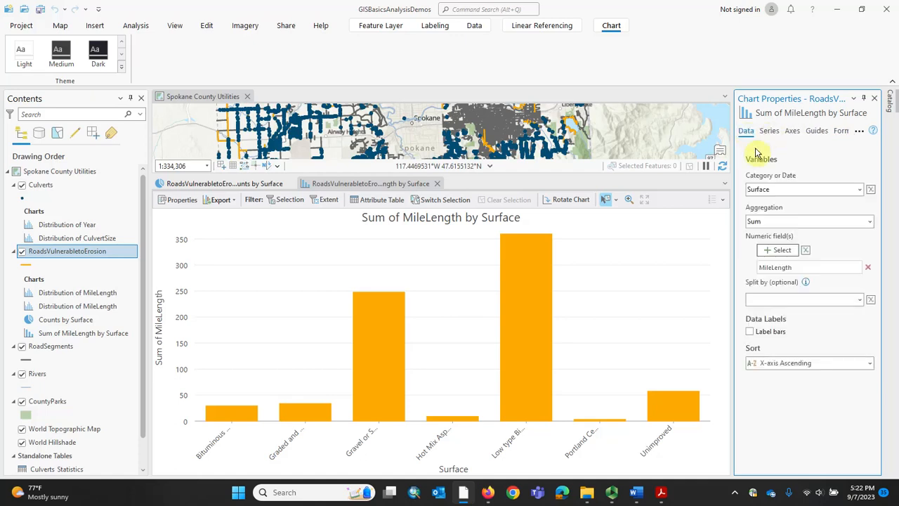
left_click(869, 364)
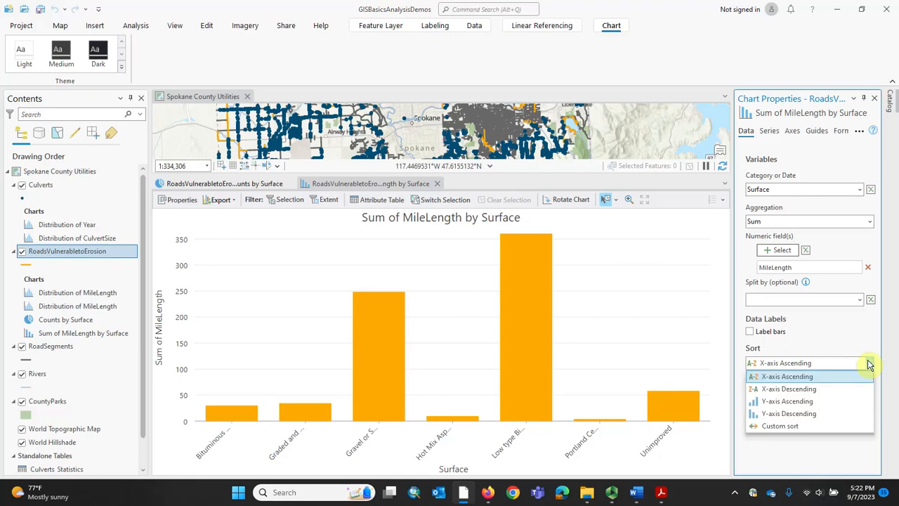
left_click(803, 414)
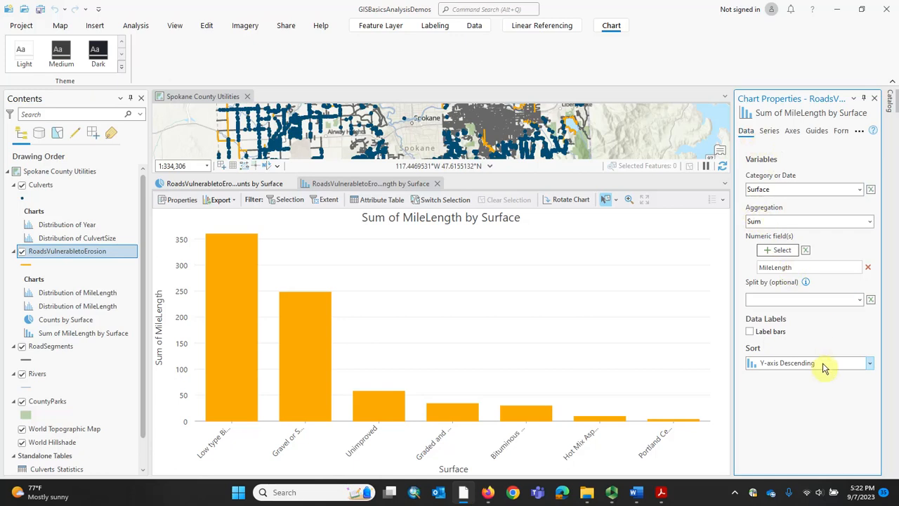
Step: Relabel the MileLength series of the bar chart as Length (mi)
left_click(769, 132)
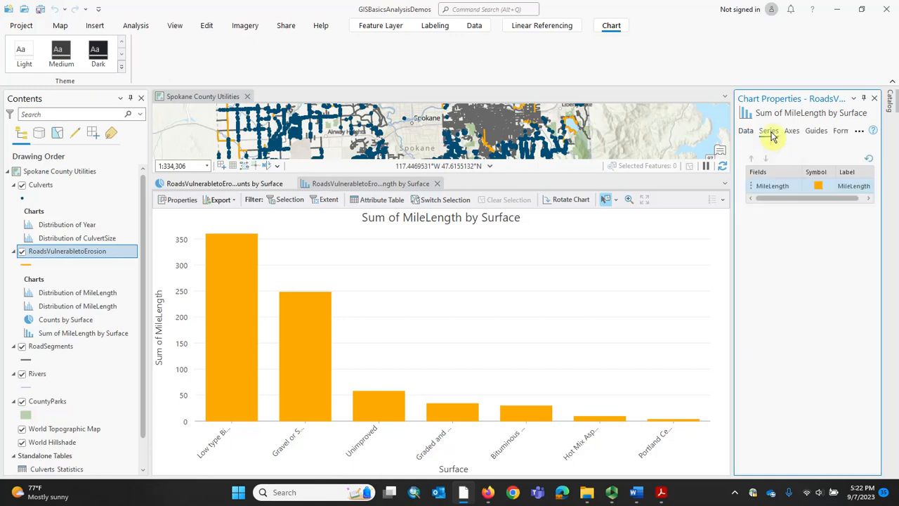
left_click(852, 187)
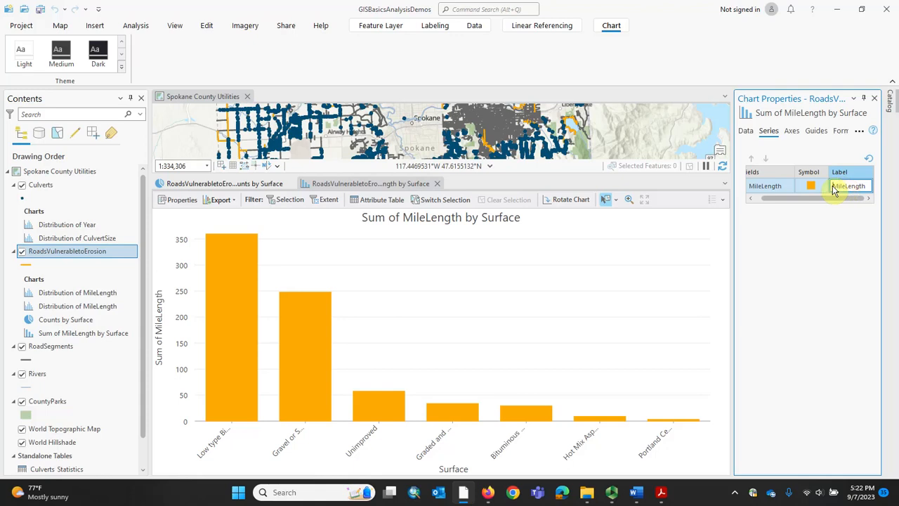
left_click_drag(869, 193, 834, 194)
type("L")
left_click(859, 264)
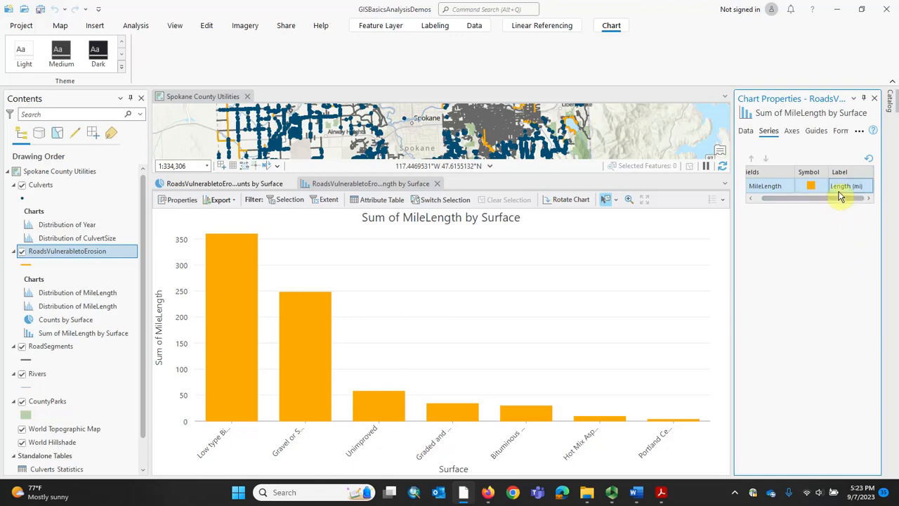
left_click_drag(812, 198, 763, 197)
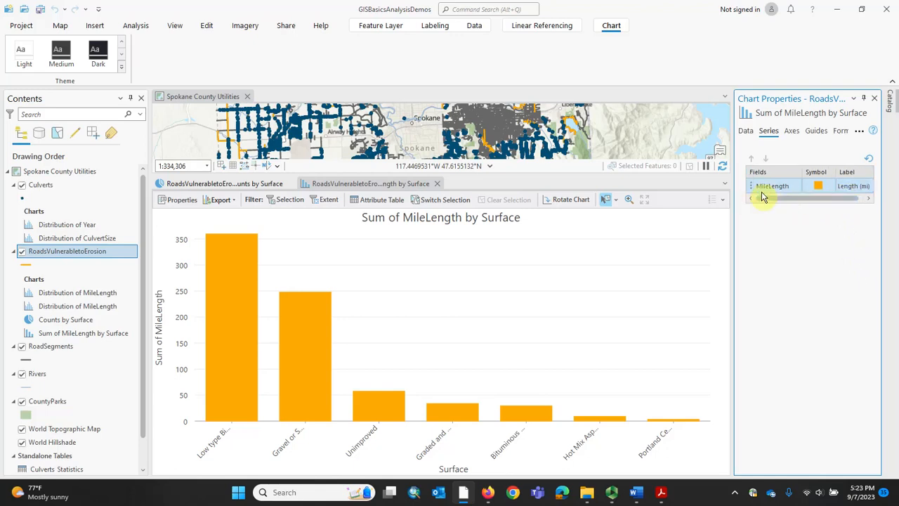
Step: Review the bar chart's axes, guides and format settings, including its text elements and its background and line symbols
left_click(792, 132)
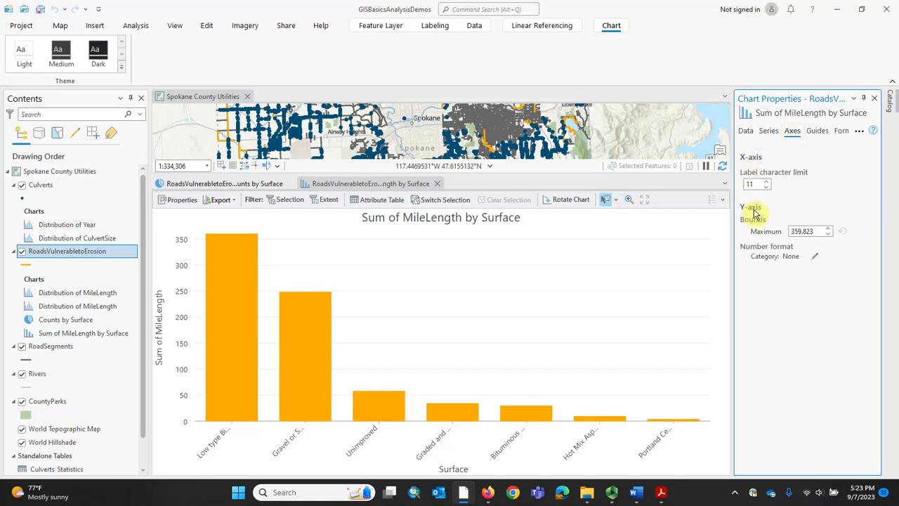
left_click(826, 135)
left_click(837, 135)
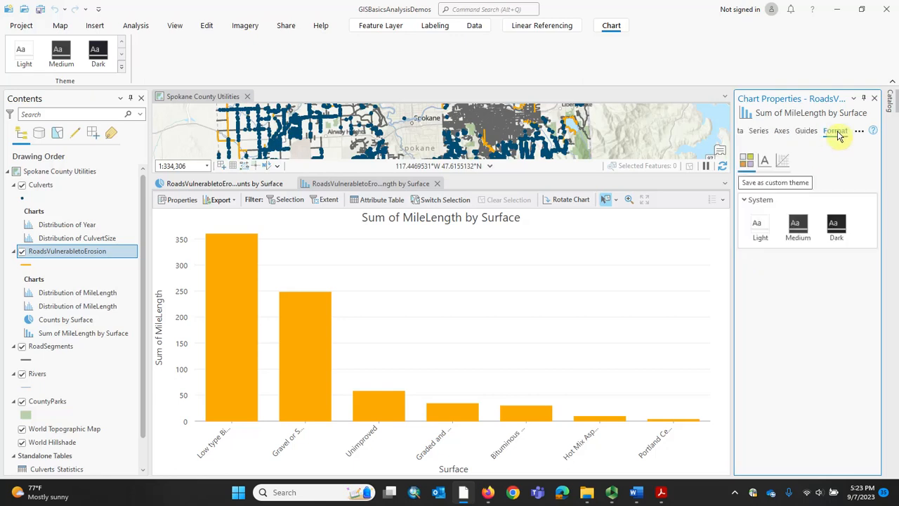
left_click(764, 163)
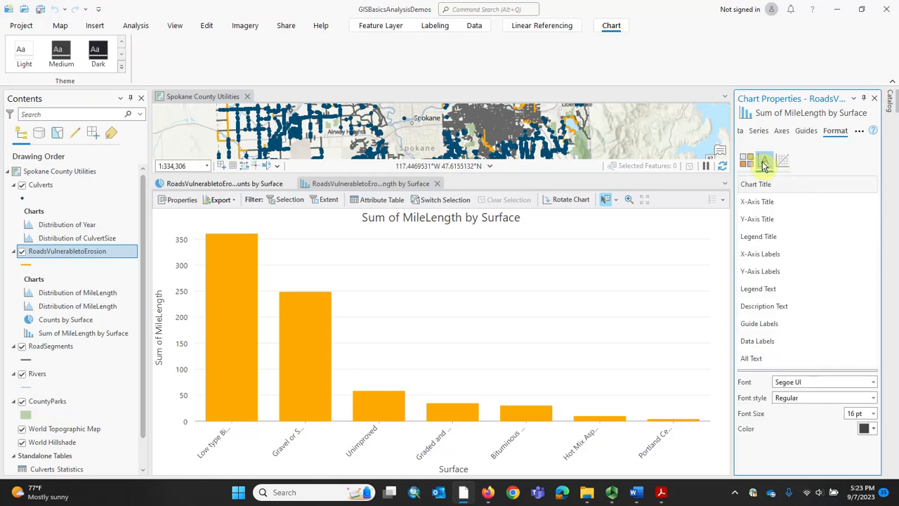
left_click(752, 202)
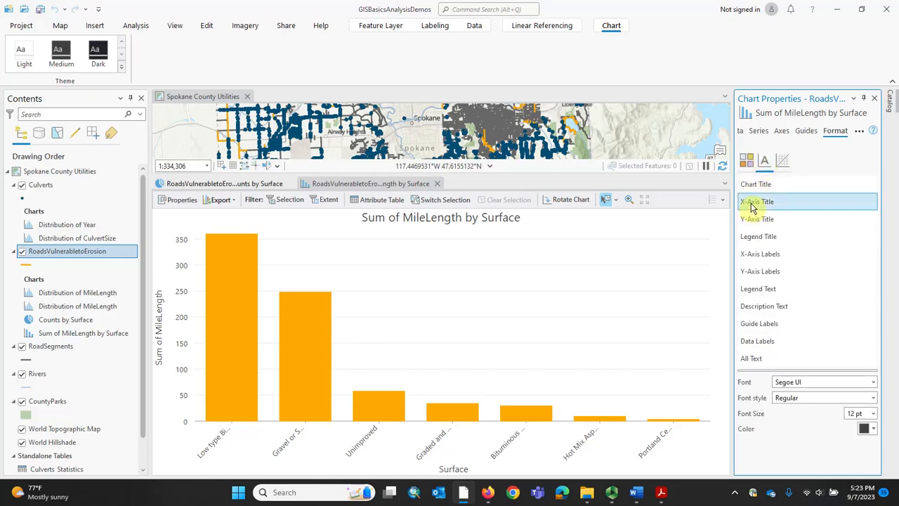
left_click(783, 163)
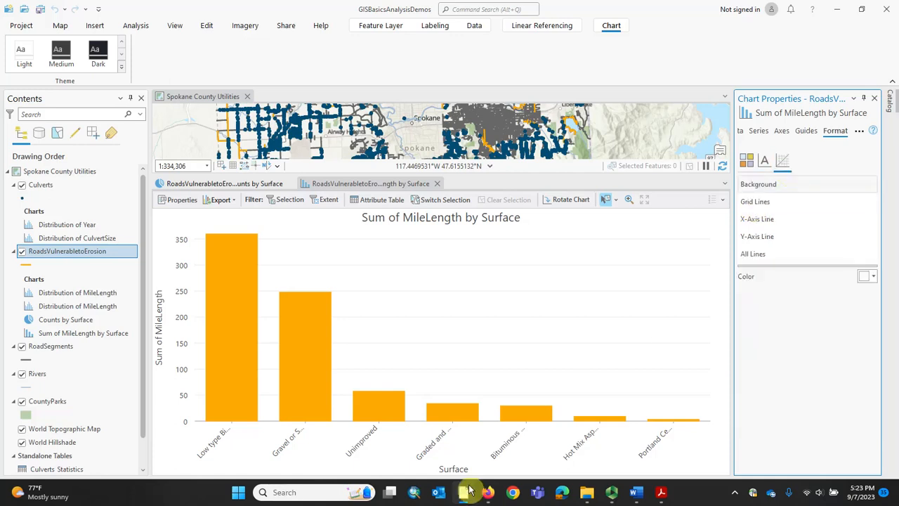
left_click(843, 219)
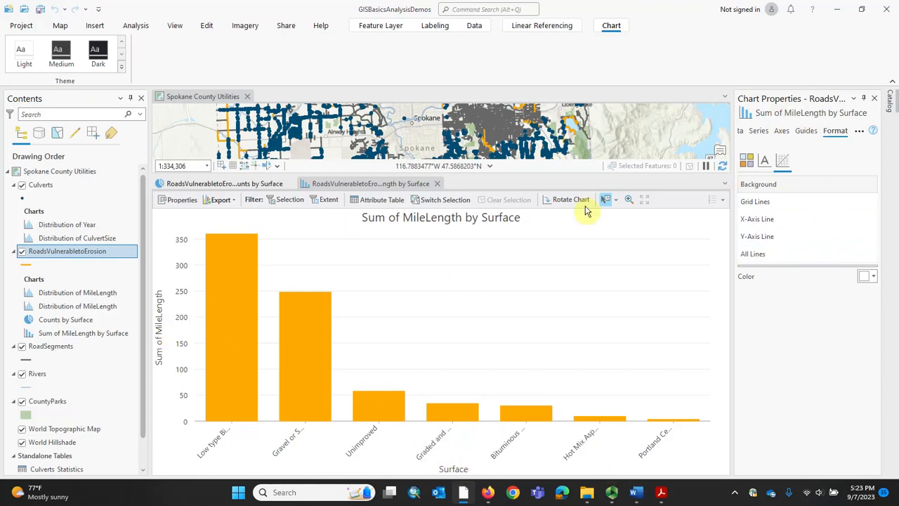
left_click(612, 491)
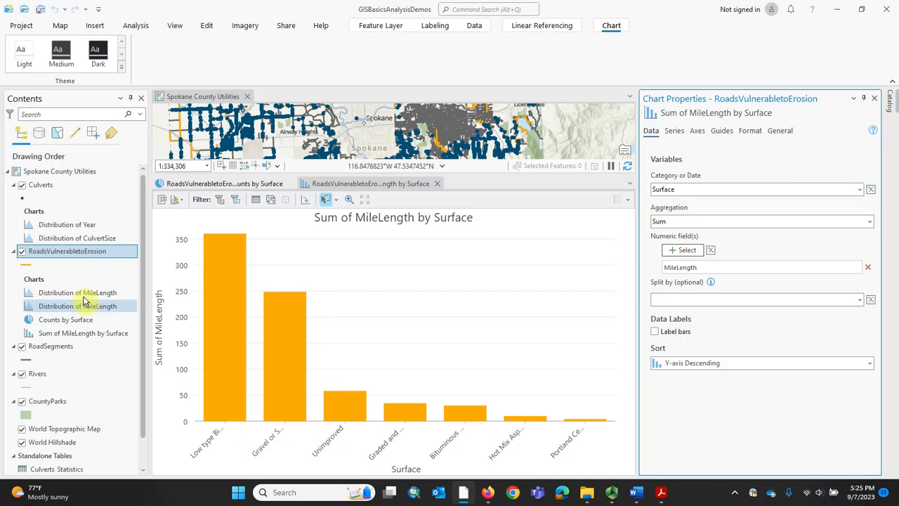
Step: Open the symbology settings of the RoadsVulnerabletoErosion layer and keep them docked beside the chart properties
right_click(42, 257)
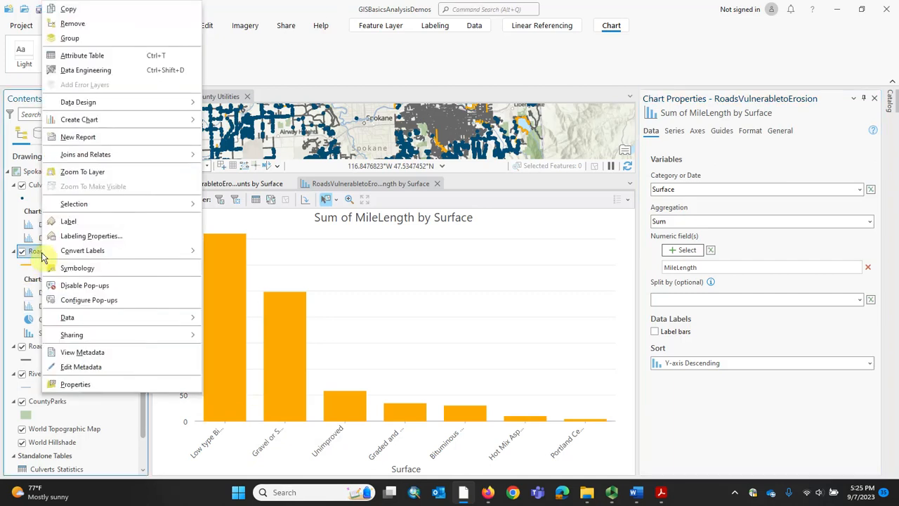
left_click(71, 265)
left_click(424, 242)
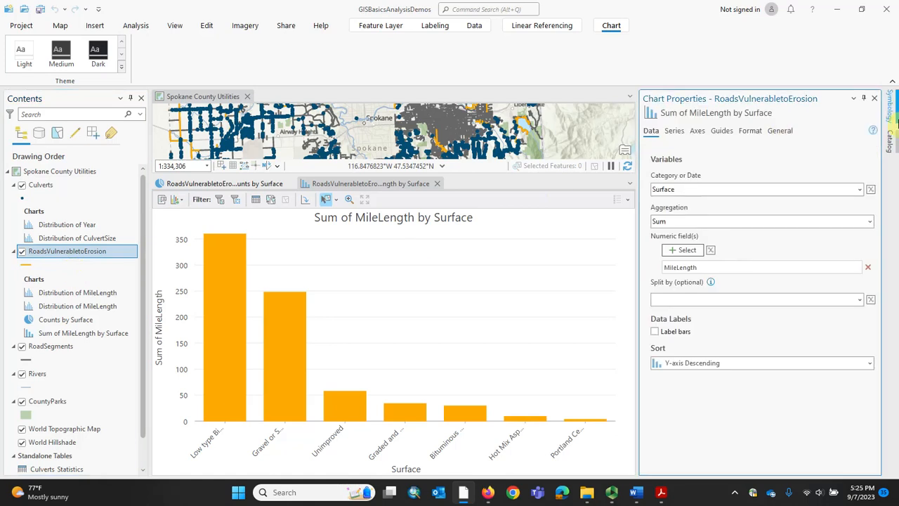
left_click(890, 106)
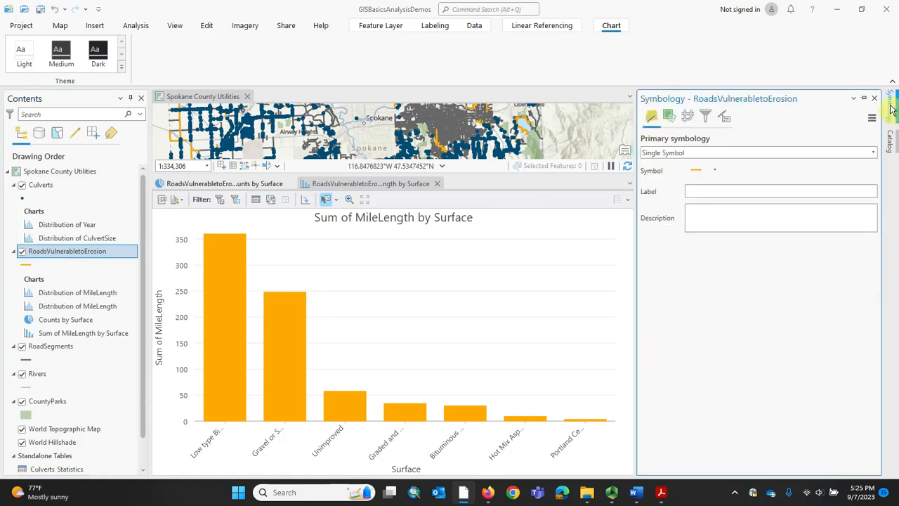
left_click(865, 99)
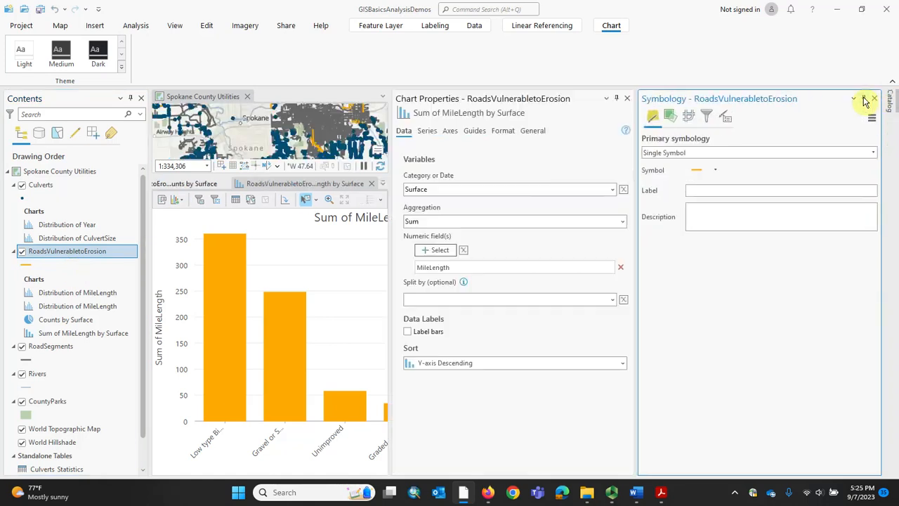
Step: Symbolize the RoadsVulnerabletoErosion layer by Unique Values using the Surface field
left_click(873, 152)
left_click(722, 219)
left_click(854, 171)
scroll(797, 255, "down", 2)
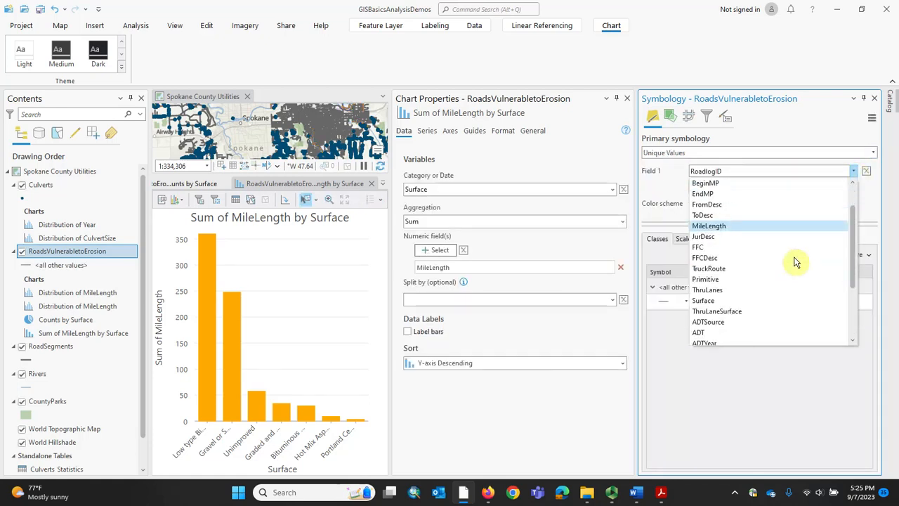
left_click(724, 300)
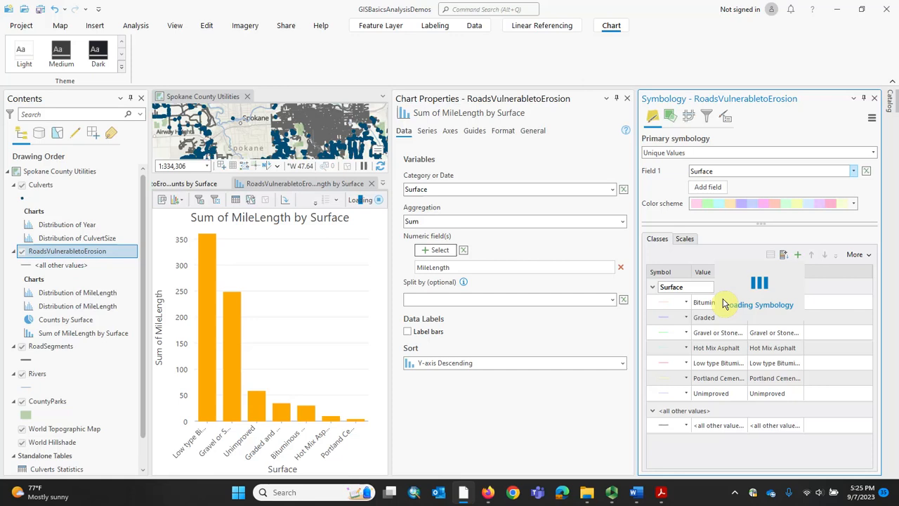
Step: Apply a darker multicolor scheme to the surface classes and remove the <all other values> class from the layer's symbology
left_click(853, 205)
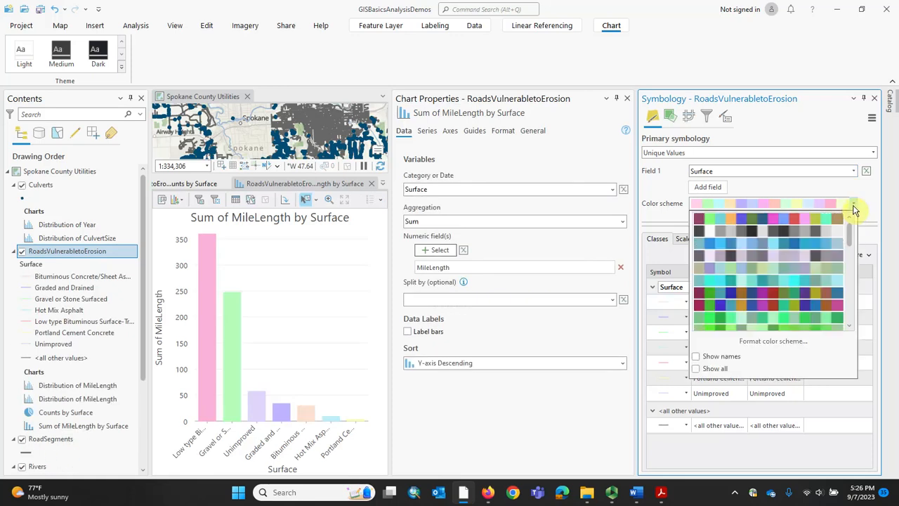
left_click(823, 291)
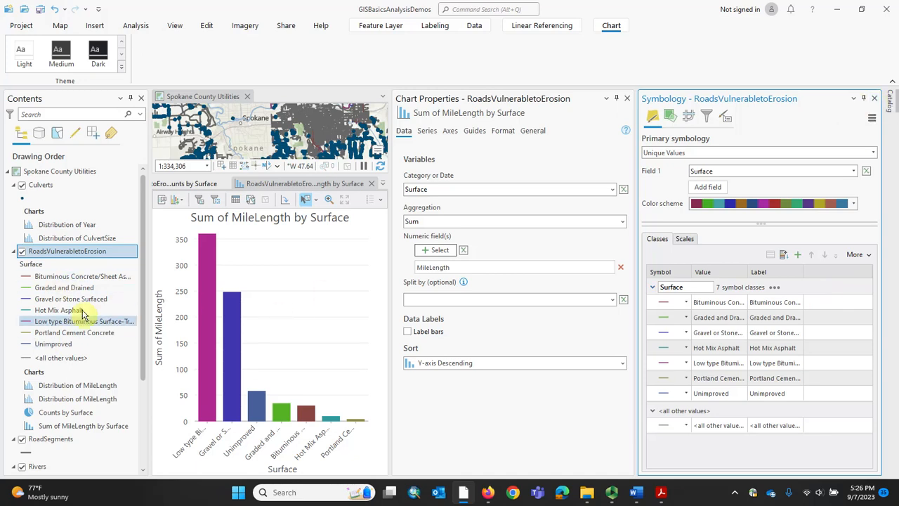
left_click(866, 256)
left_click(850, 269)
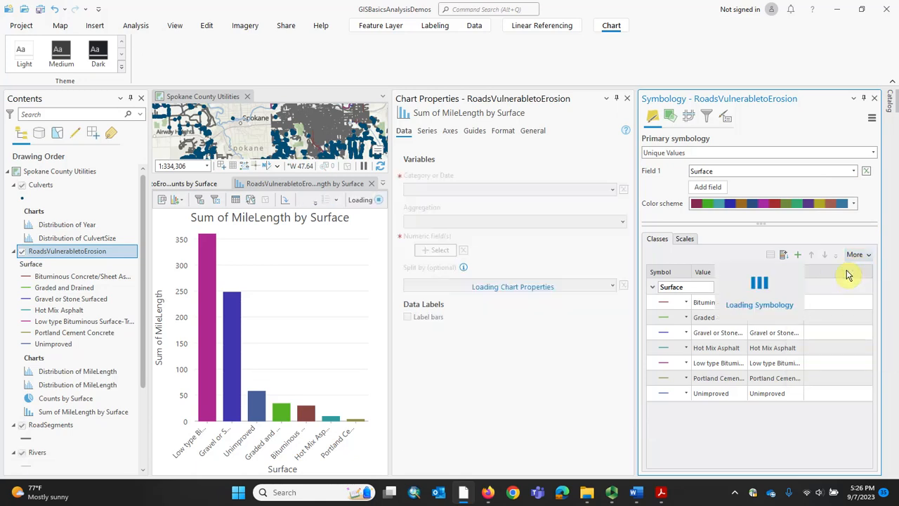
left_click(864, 99)
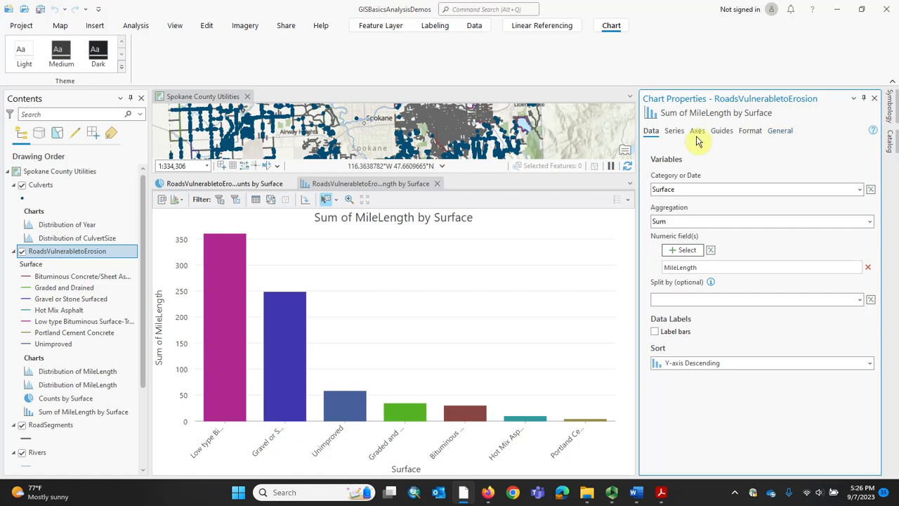
Step: Set the font of all text in the Sum of MileLength by Surface chart to Tw Cen MT
left_click(674, 132)
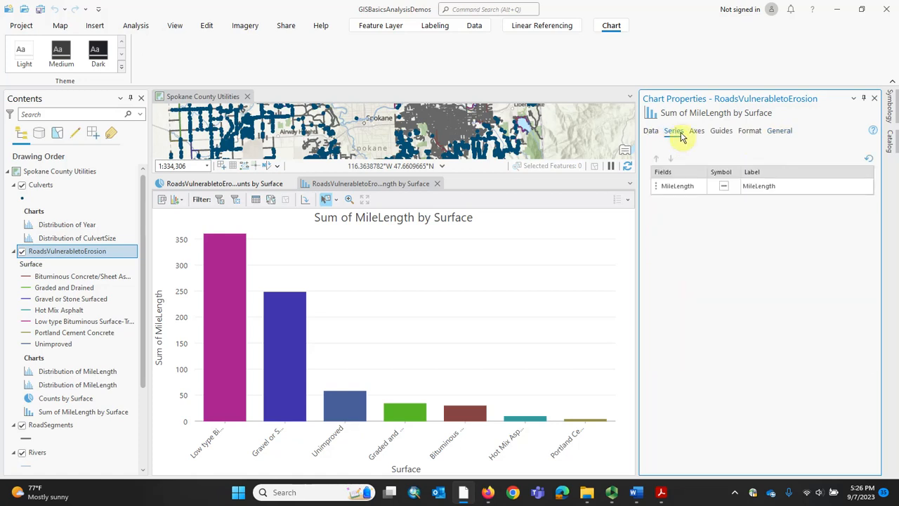
left_click(697, 132)
left_click(720, 133)
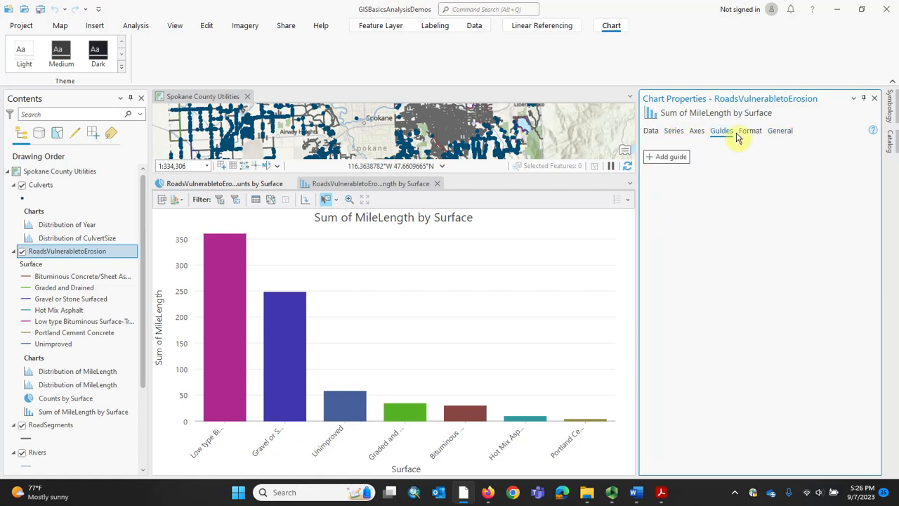
left_click(750, 131)
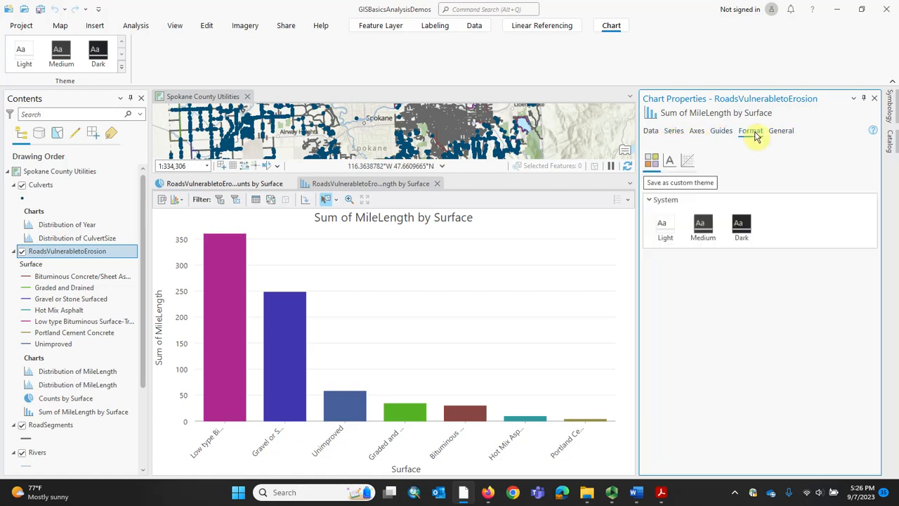
left_click(669, 163)
left_click(654, 359)
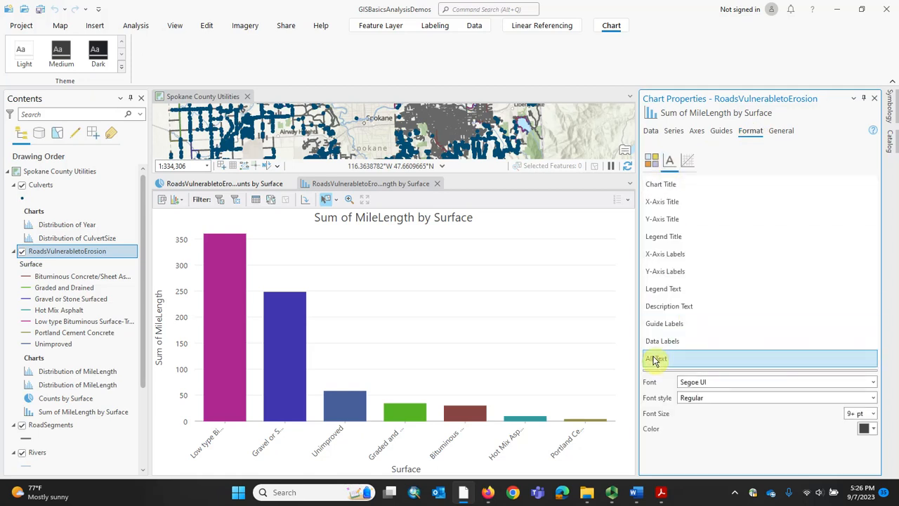
left_click(875, 387)
scroll(836, 327, "down", 10)
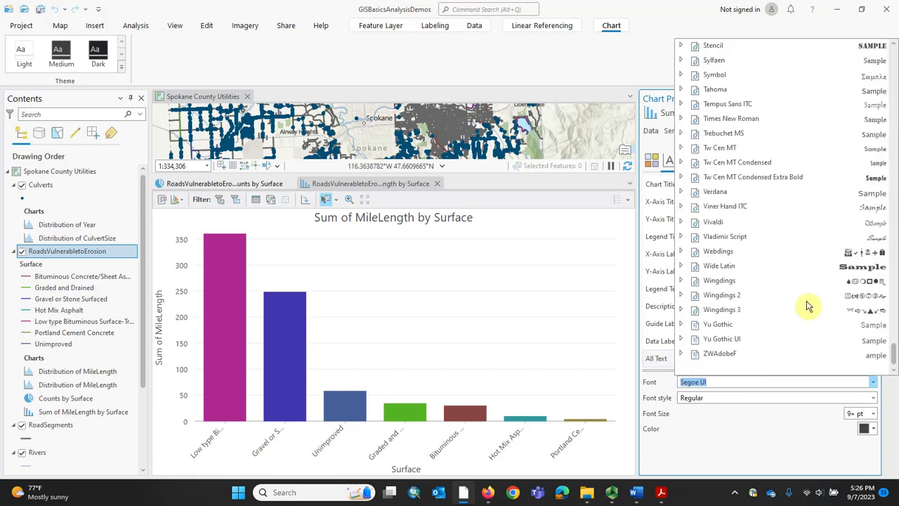
scroll(808, 305, "up", 20)
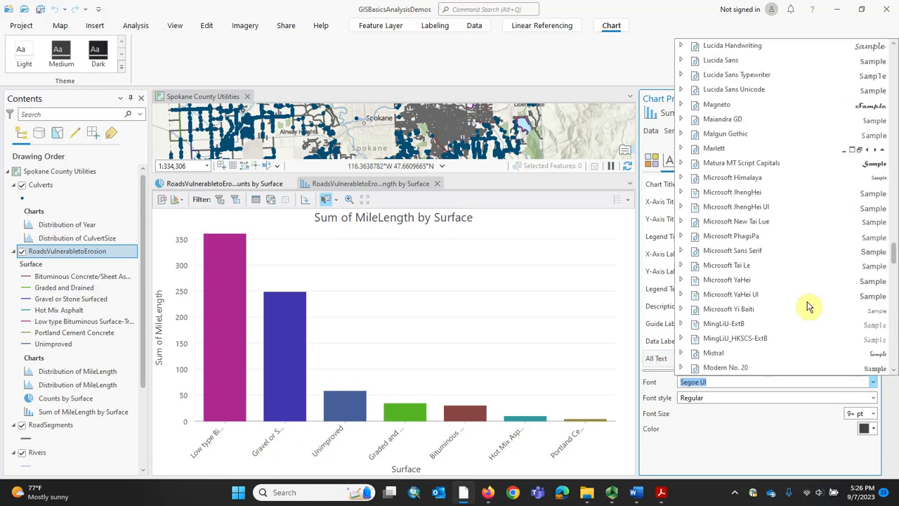
scroll(807, 306, "up", 20)
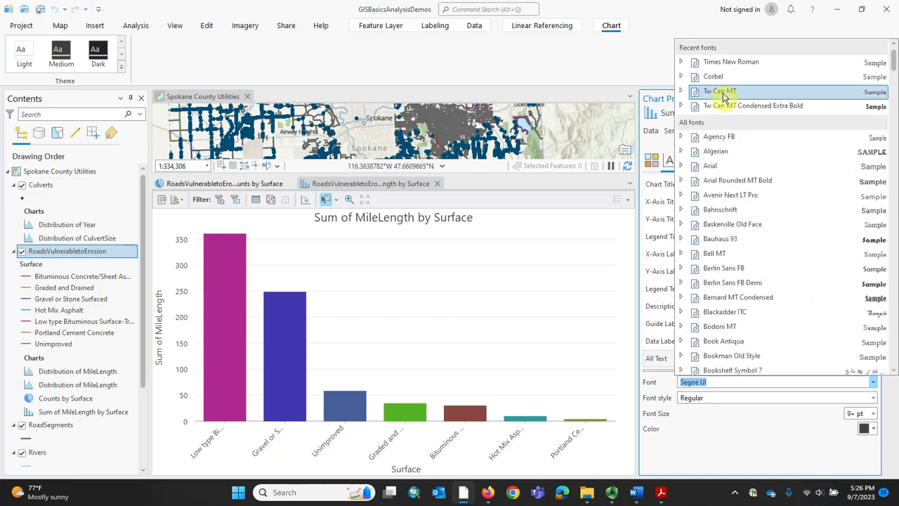
left_click(723, 92)
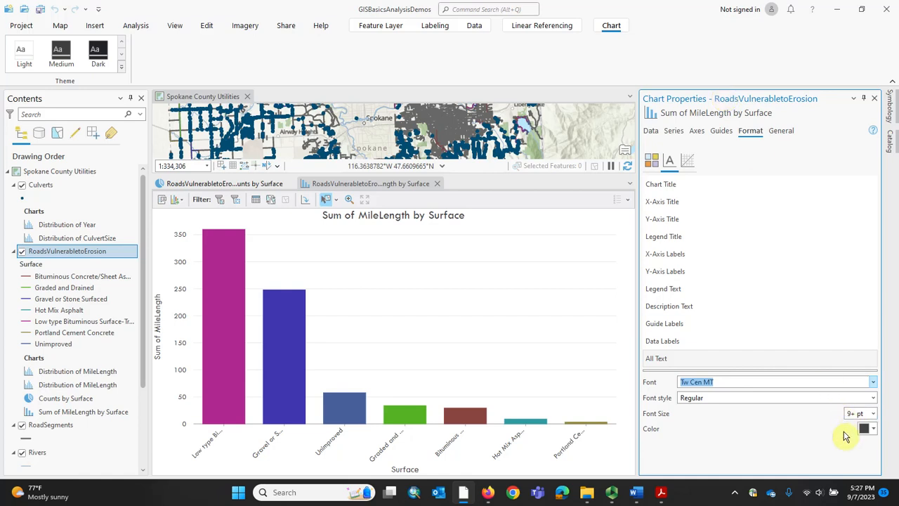
Step: Turn off the bar chart's title and change its X axis title to Surface Type
left_click(785, 133)
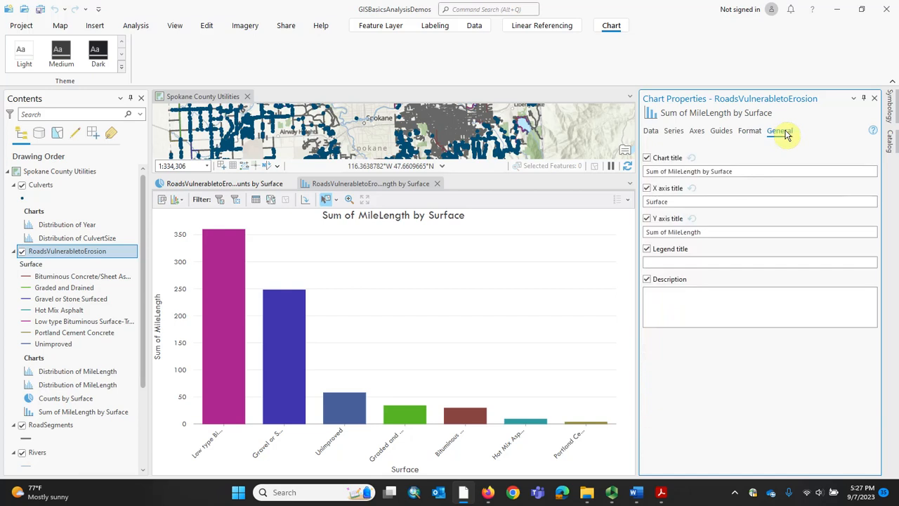
left_click(646, 158)
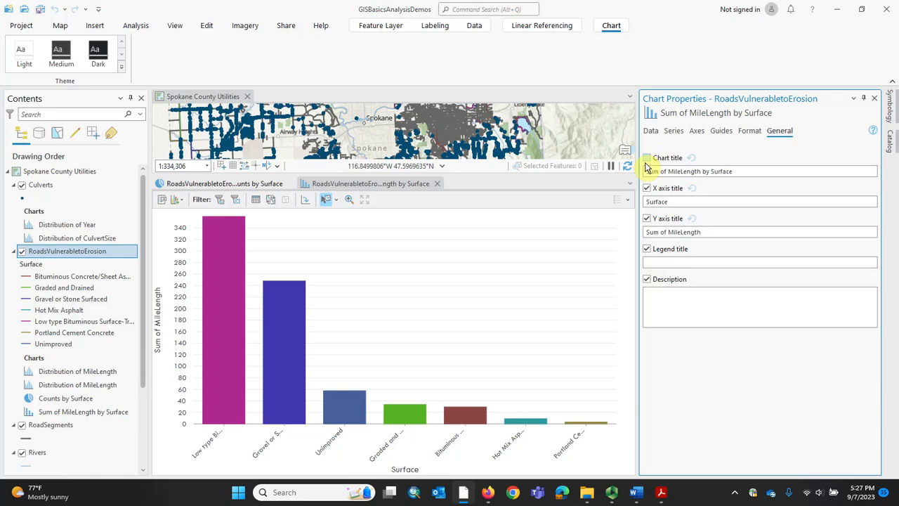
left_click(676, 203)
type("Type")
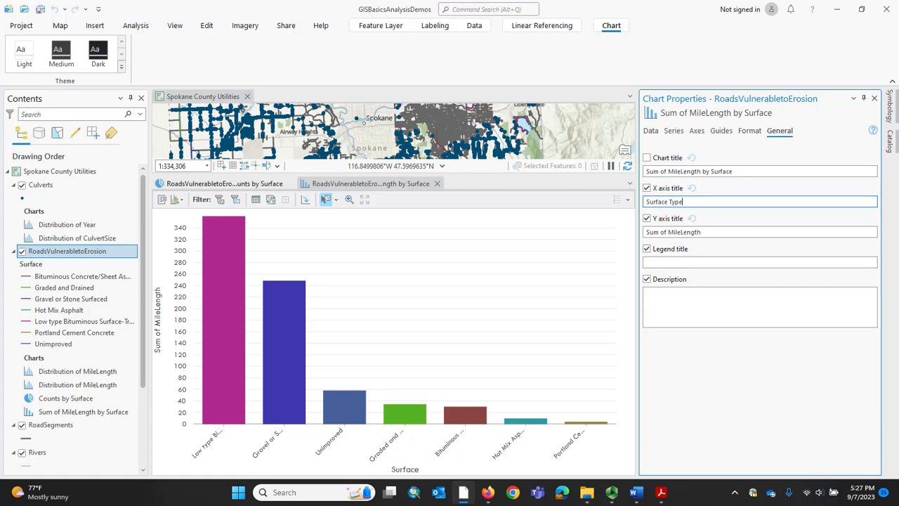
Step: Change the bar chart's Y axis title to Length (mi) and save the project
left_click(679, 235)
left_click_drag(714, 236, 621, 237)
type("Length (")
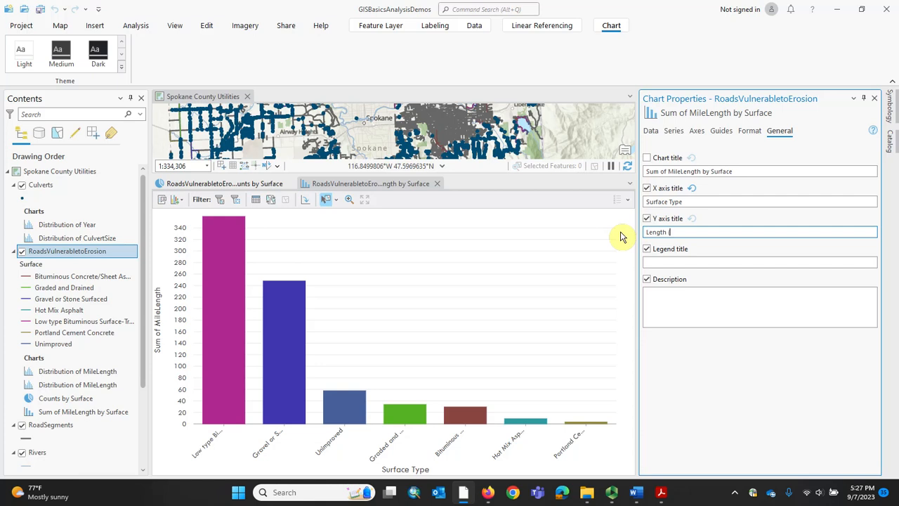
left_click(715, 282)
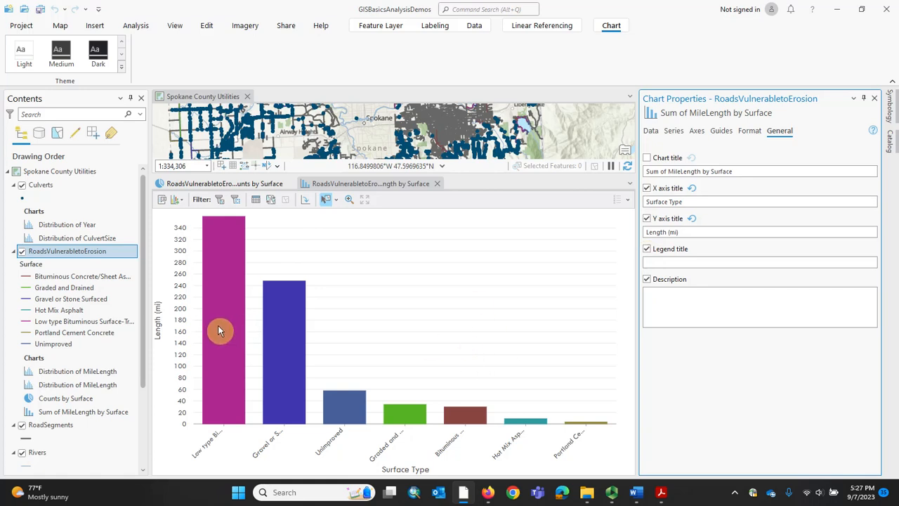
left_click(40, 11)
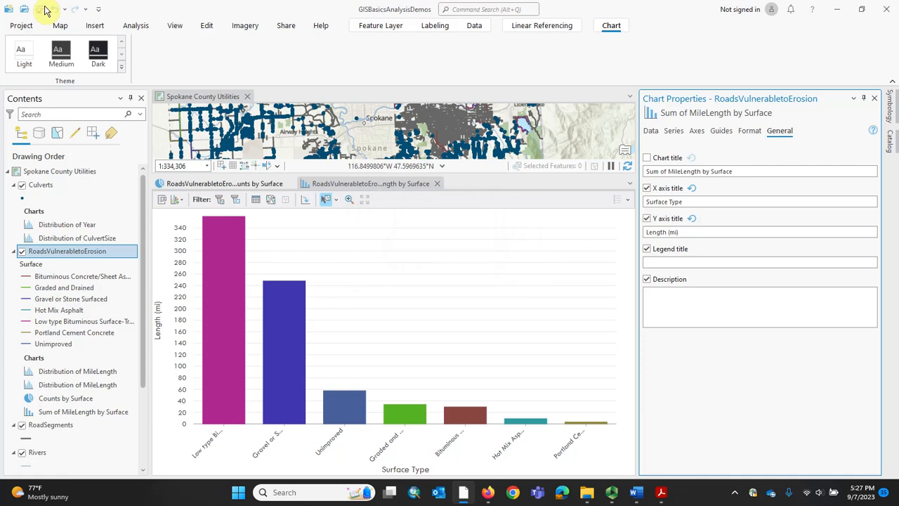
Step: Compare the Counts by Surface pie chart with the Sum of MileLength by Surface bar chart, and clear away the OneDrive reminder and chart properties
left_click(213, 185)
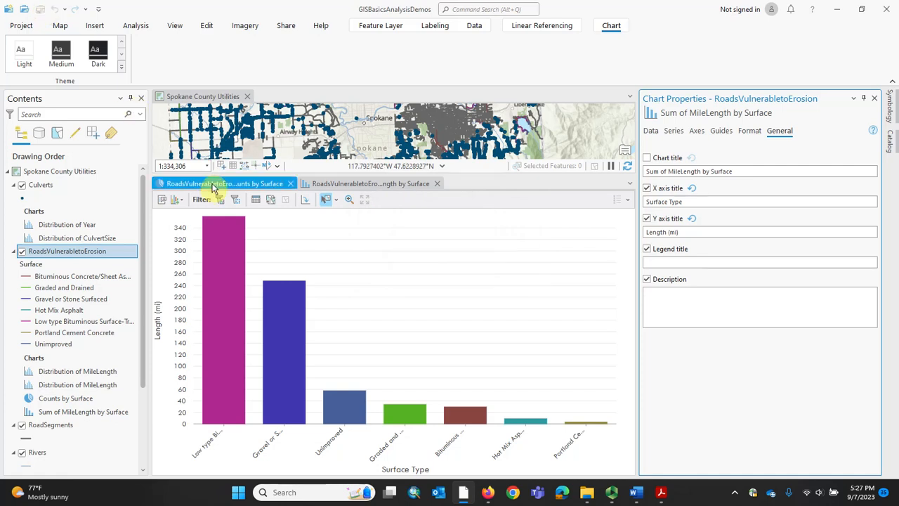
left_click(388, 186)
left_click(254, 185)
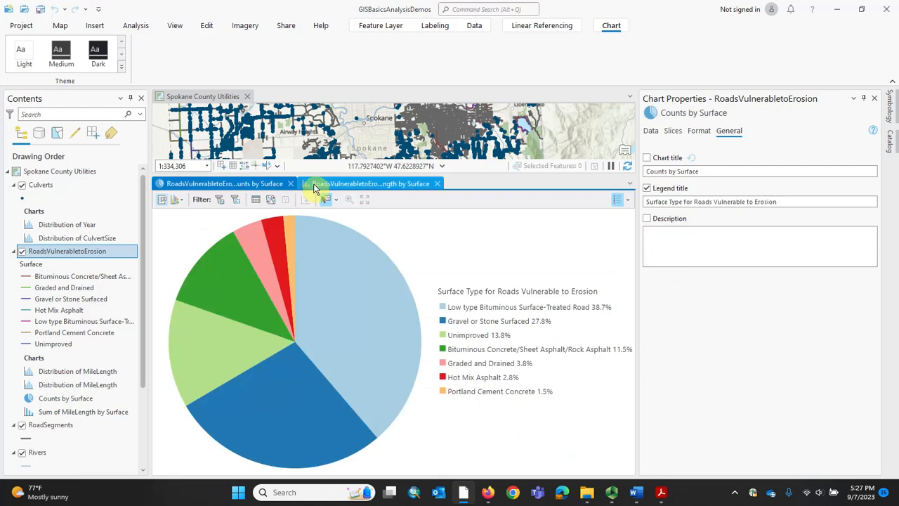
left_click(327, 186)
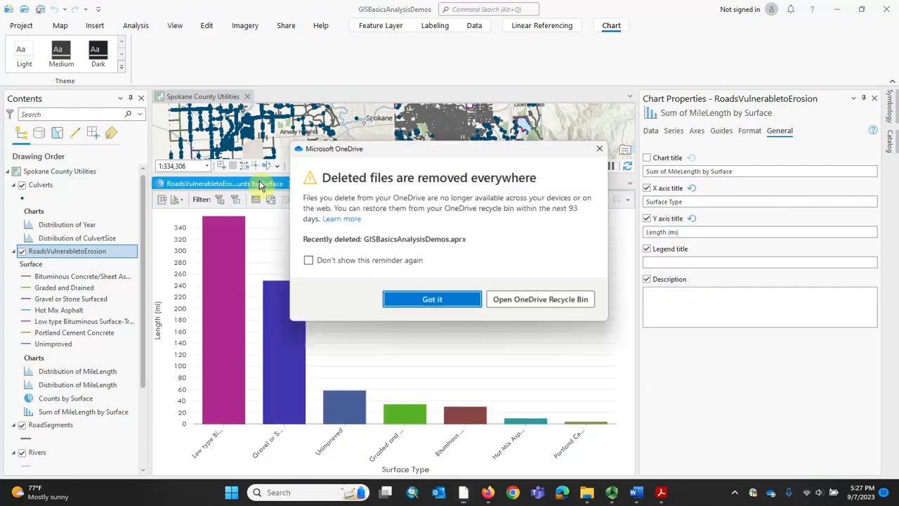
left_click(444, 305)
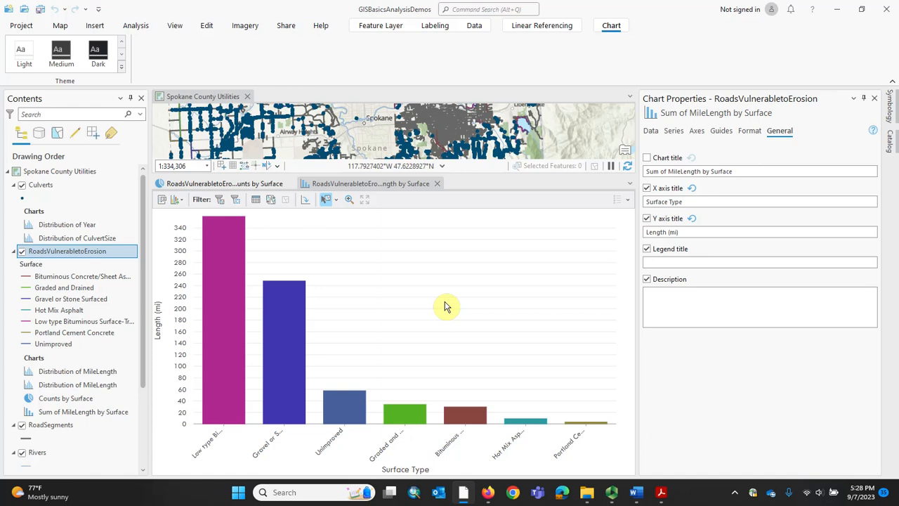
left_click(863, 99)
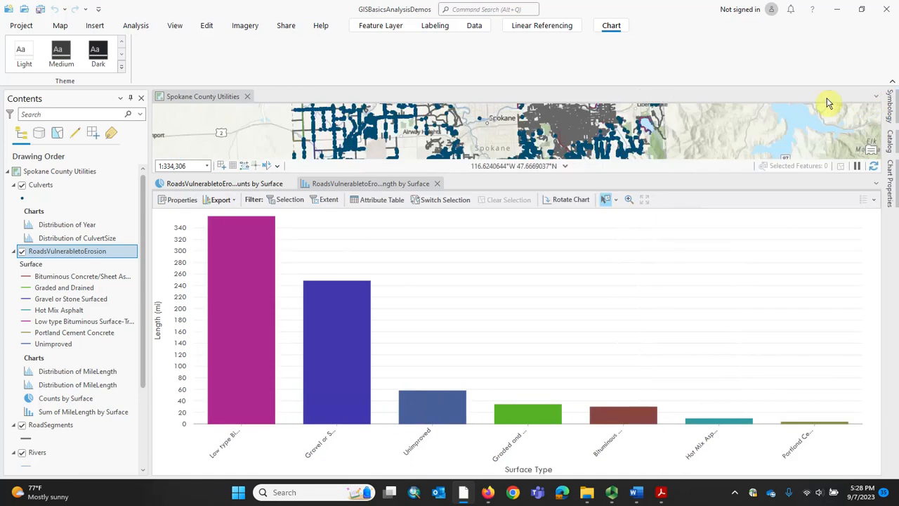
left_click(92, 26)
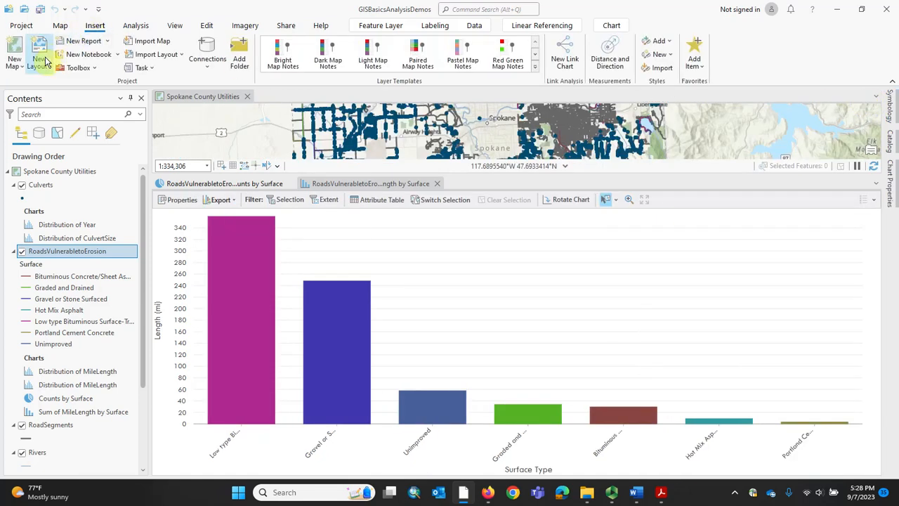
left_click(46, 63)
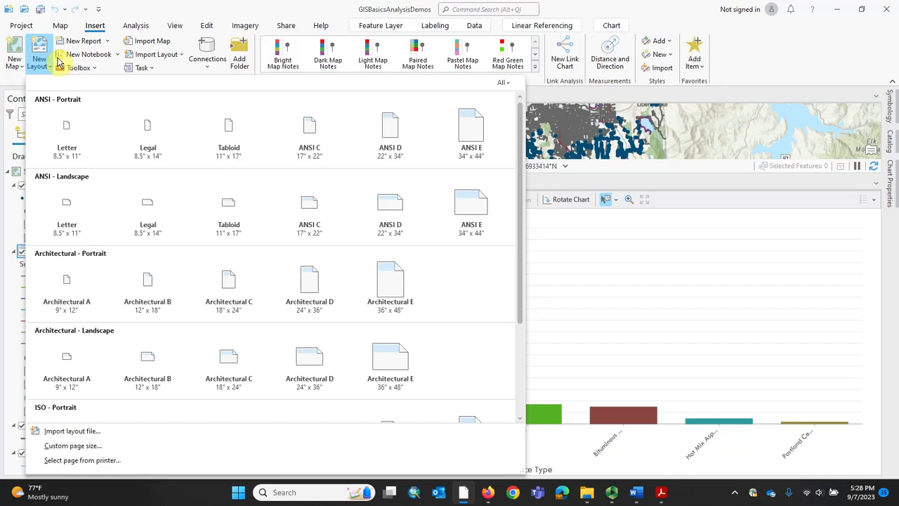
left_click(66, 127)
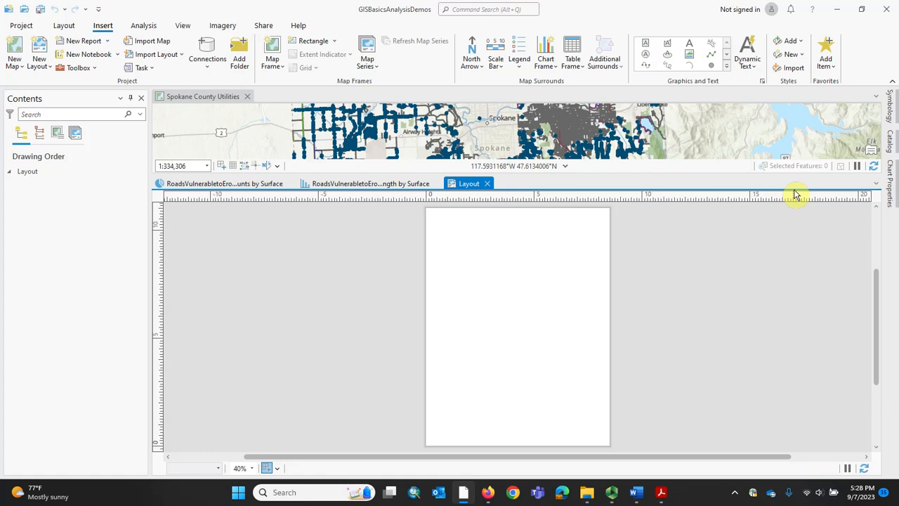
left_click(488, 184)
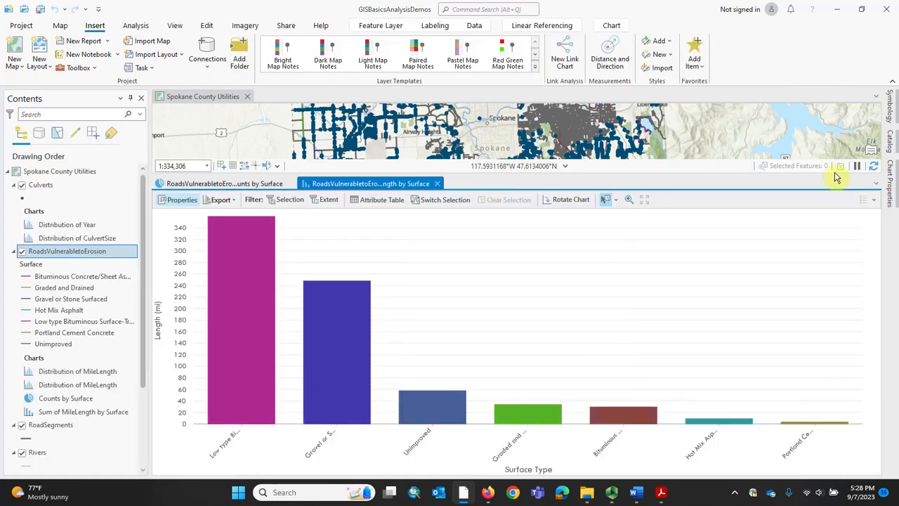
Step: Close the bar and pie chart views and create a new ANSI portrait layout in Letter size, 8.5" x 11"
left_click(437, 183)
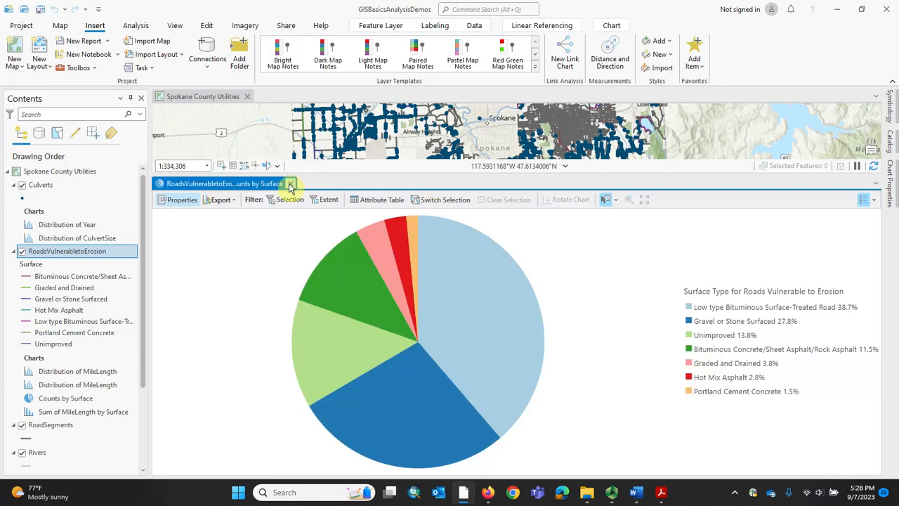
left_click(290, 184)
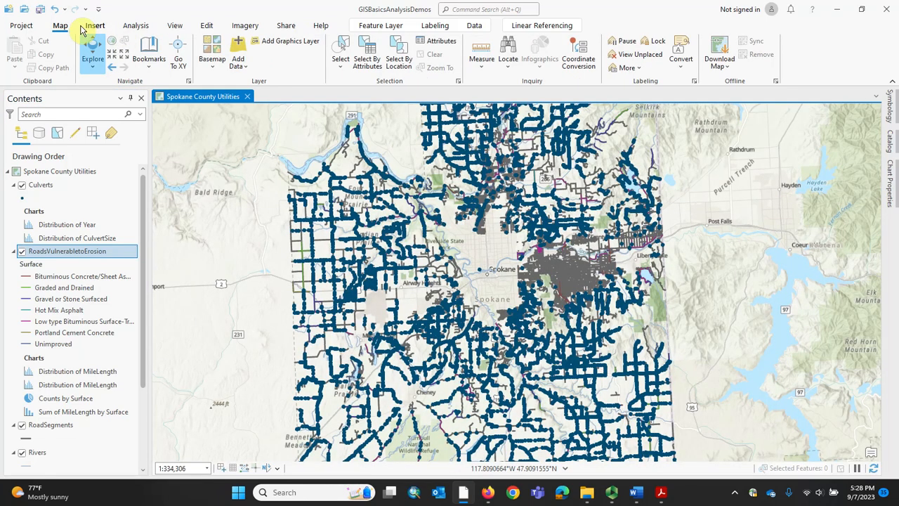
left_click(90, 28)
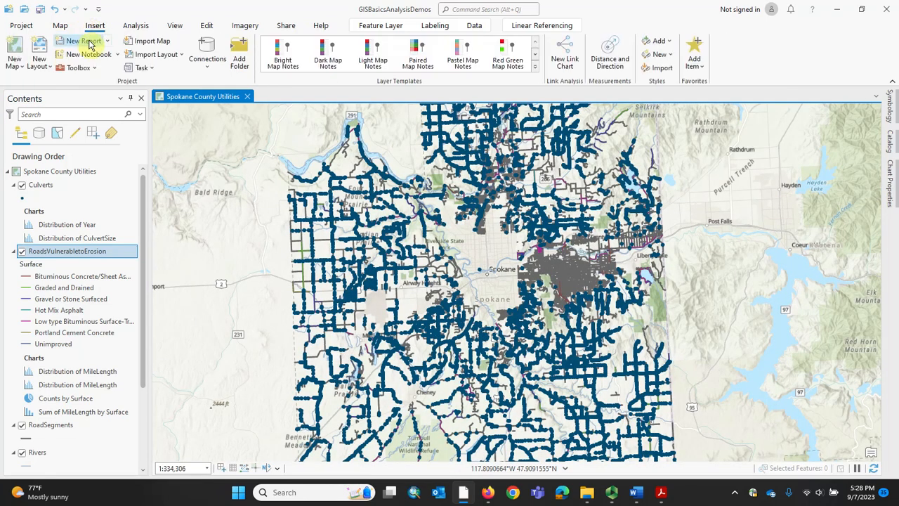
left_click(39, 60)
left_click(70, 136)
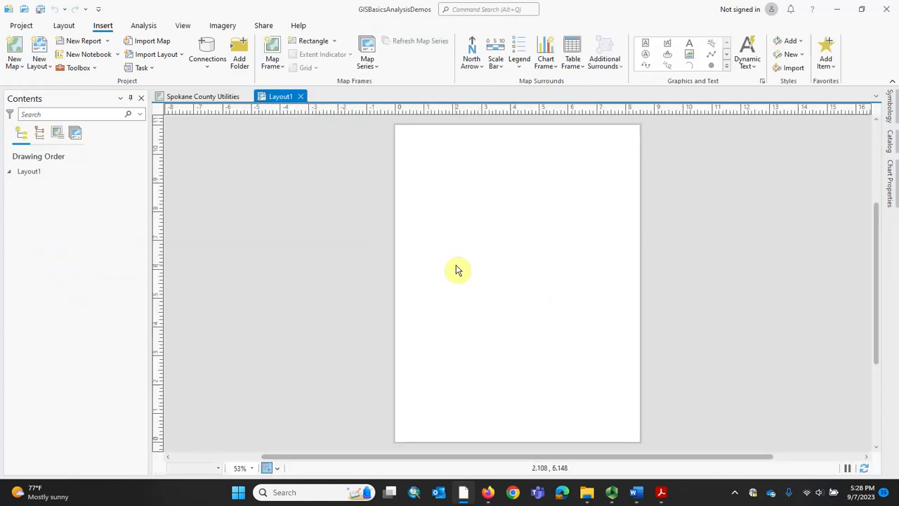
Step: Insert a Spokane County Utilities map frame at 1:334,306 in the upper part of the page, about 5.8 in wide and 4 in high
left_click(553, 69)
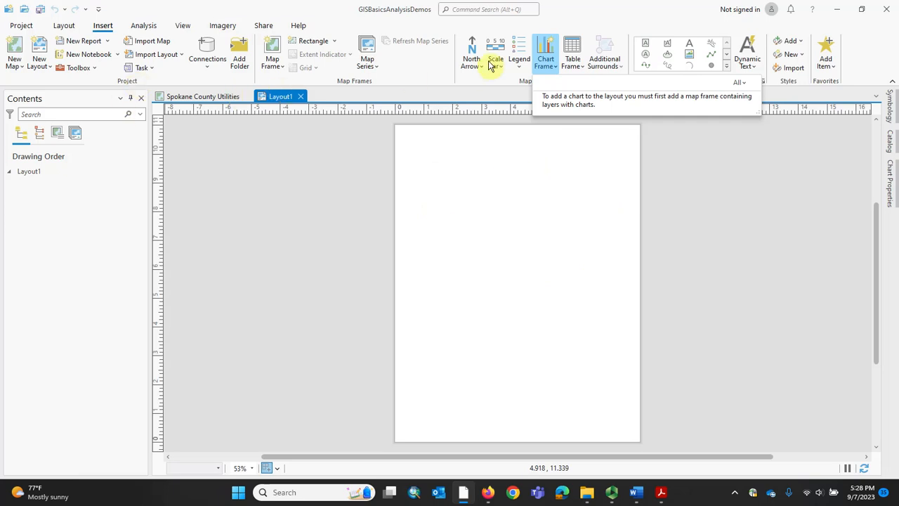
left_click(278, 71)
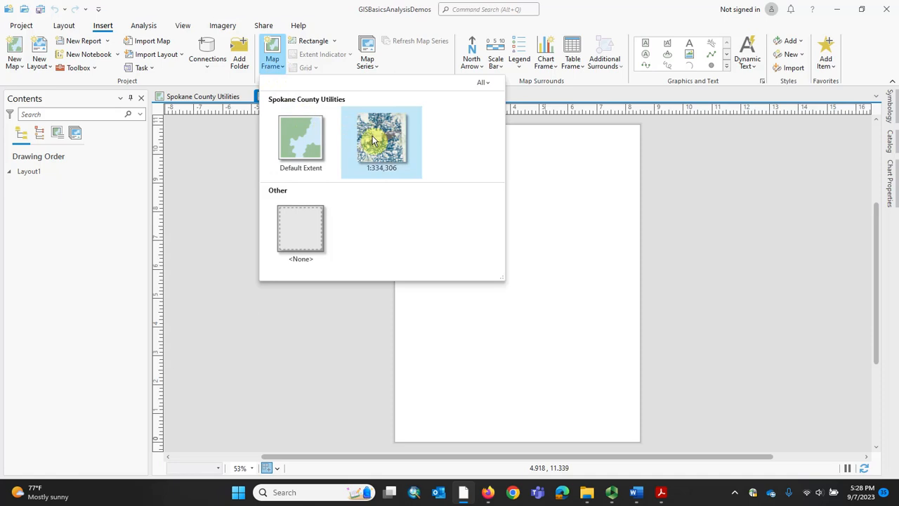
left_click(372, 141)
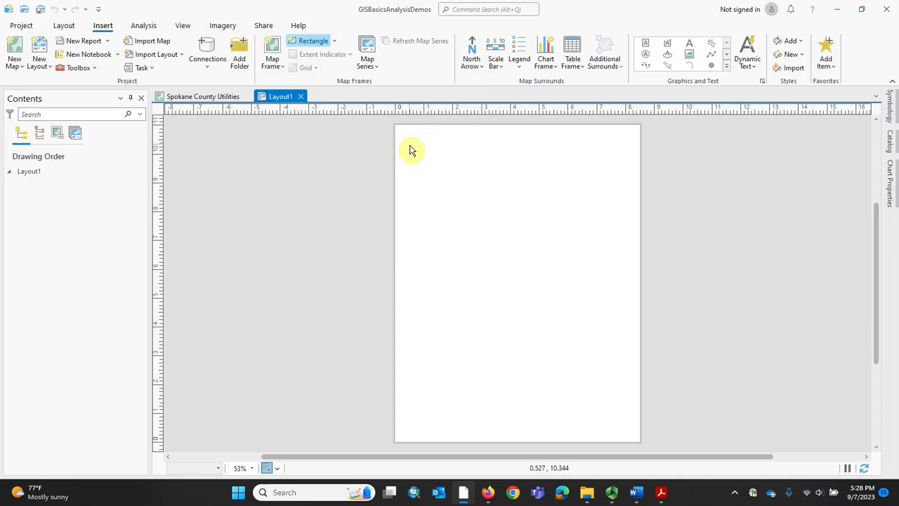
left_click_drag(410, 144, 577, 260)
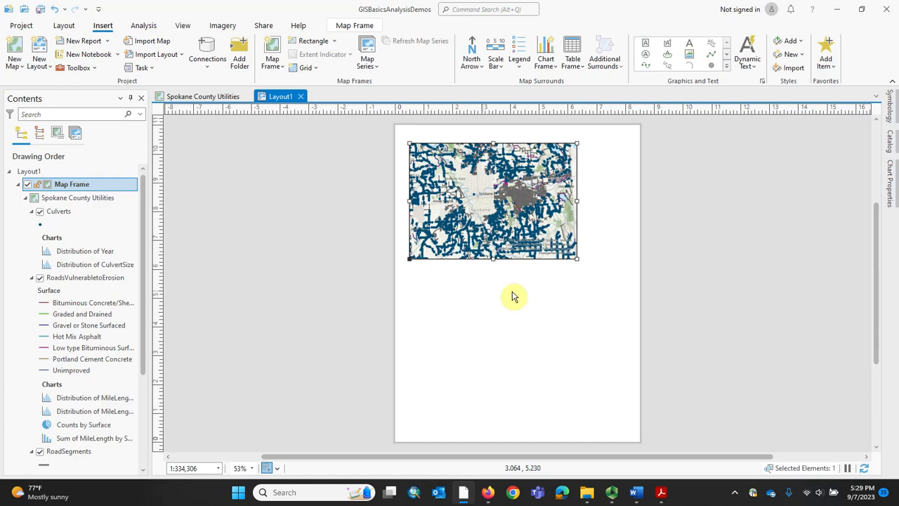
left_click(489, 302)
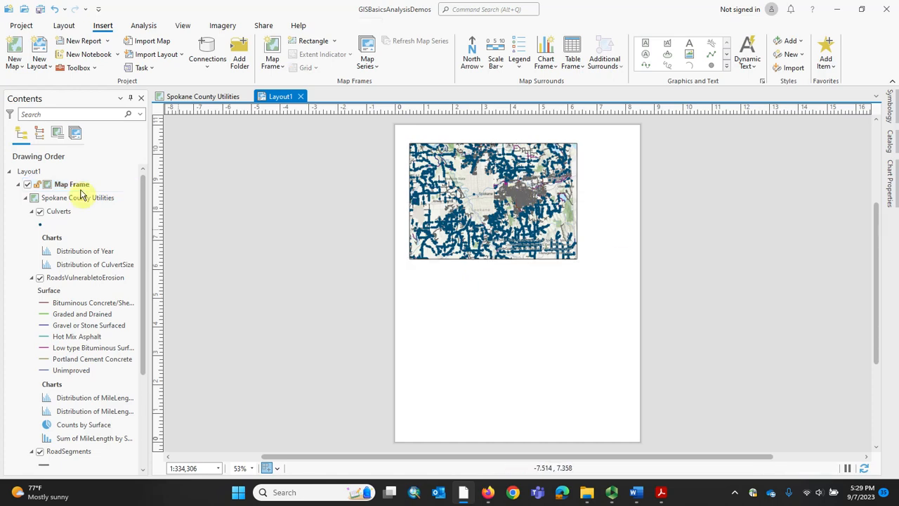
Step: Add the Counts by Surface pie chart to the layout below the map frame, about 3.6 in wide and 3.4 in high
left_click(557, 71)
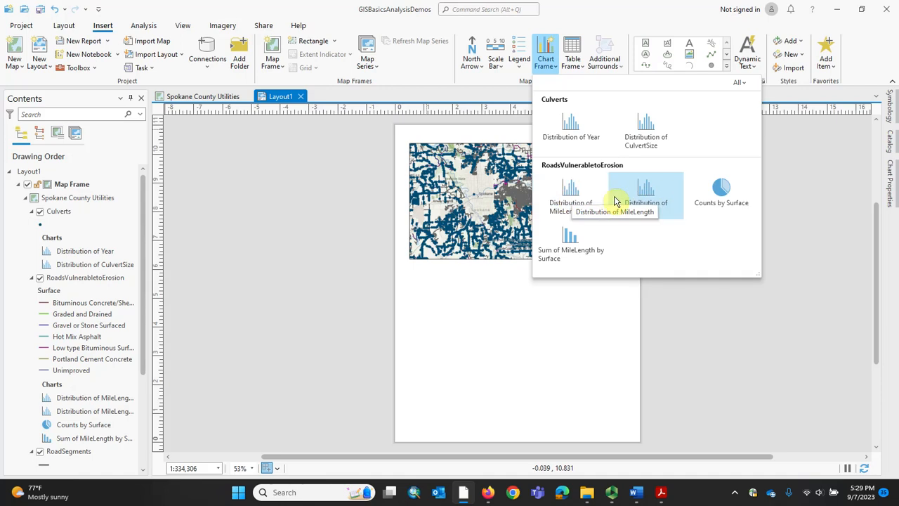
left_click(724, 195)
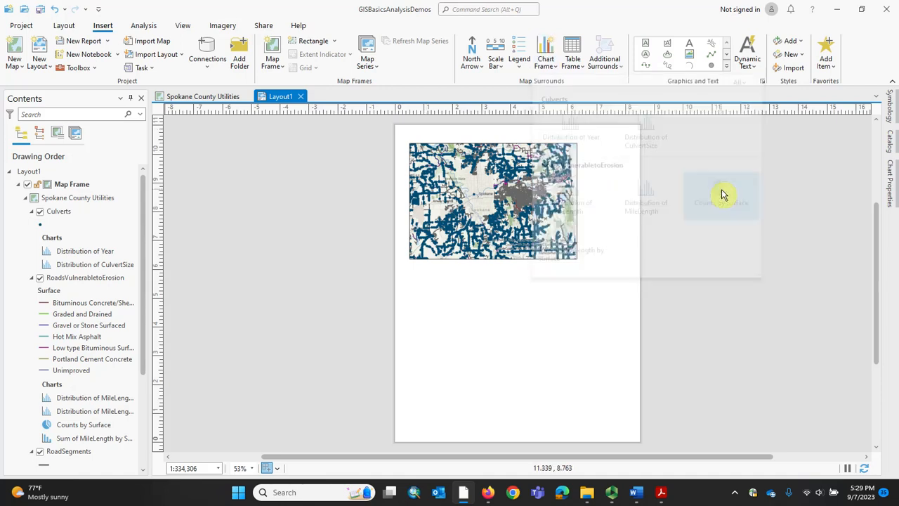
left_click_drag(417, 276, 522, 379)
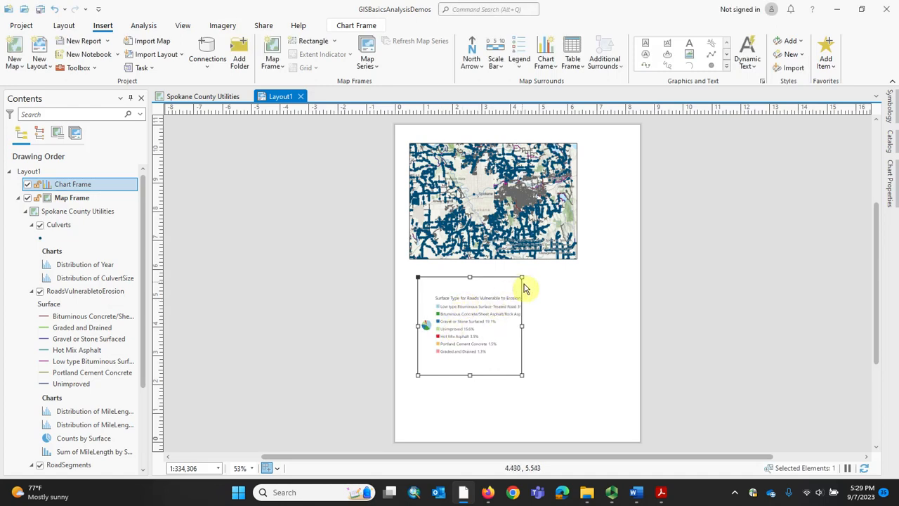
Step: Widen the pie chart frame to about 8.1 in and move it up over the lower part of the map frame
left_click_drag(521, 325, 632, 342)
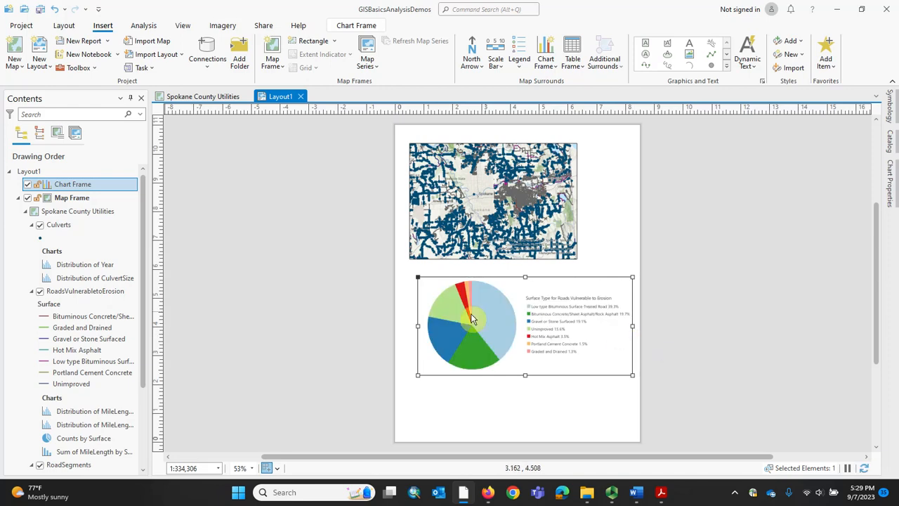
left_click_drag(418, 376, 398, 379)
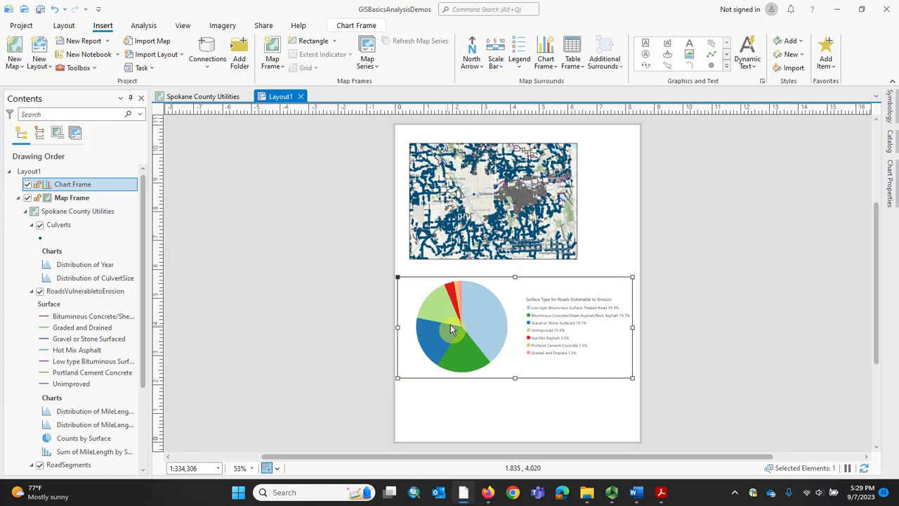
left_click_drag(482, 305, 479, 181)
left_click(519, 374)
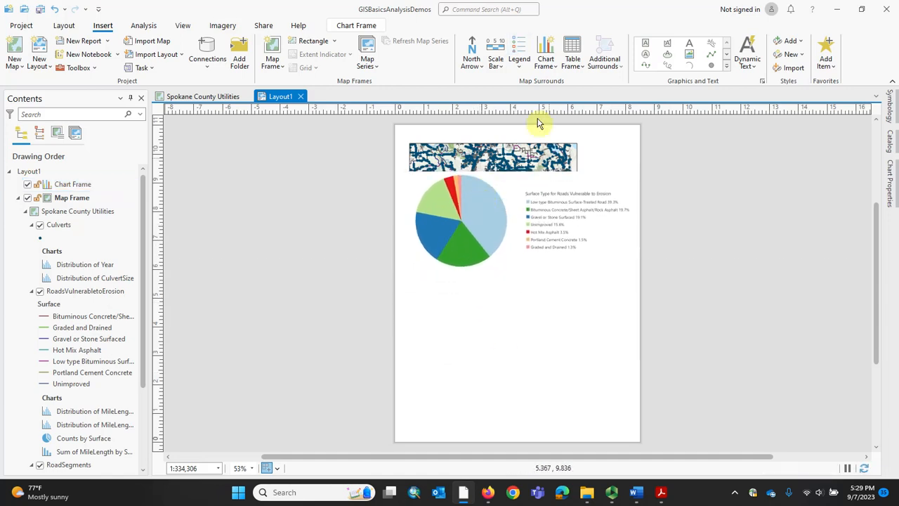
Step: Add the Sum of MileLength by Surface bar chart to the lower part of the page, about 7.7 in wide and 4.5 in high
left_click(562, 66)
left_click(547, 63)
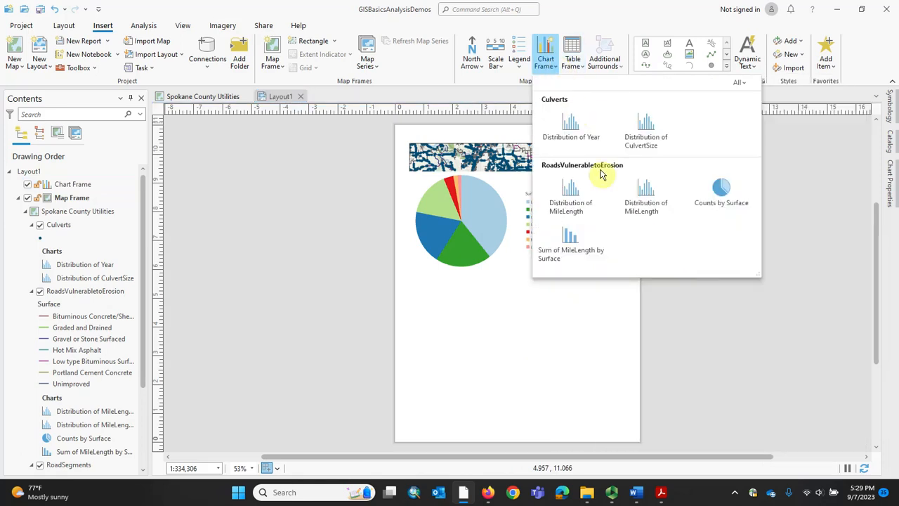
left_click(565, 241)
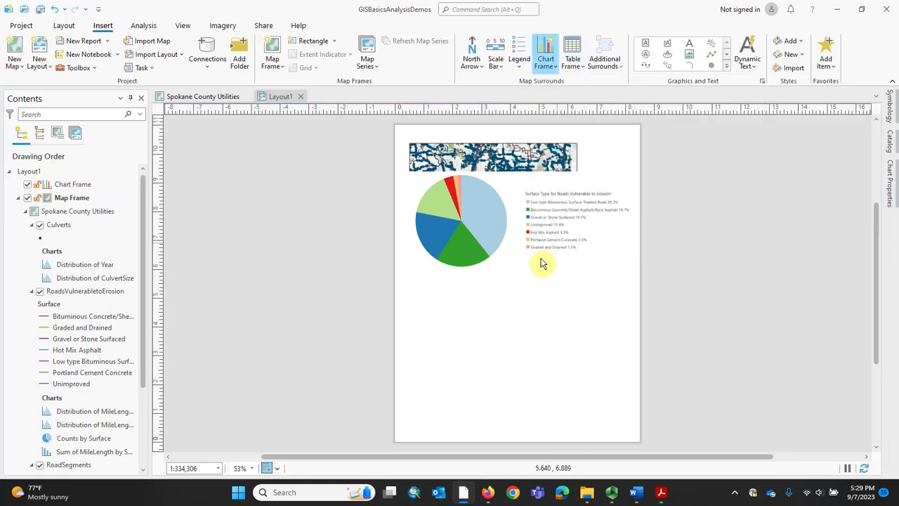
left_click_drag(410, 294, 630, 428)
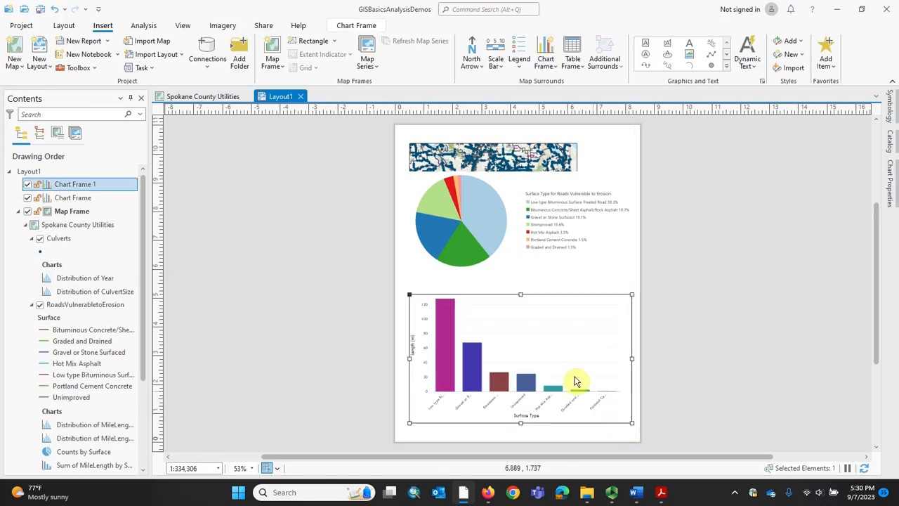
Step: Stretch the bar chart frame from the pie chart down to the page's lower edge, about 6.2 in high, and save the project
left_click_drag(523, 298, 525, 264)
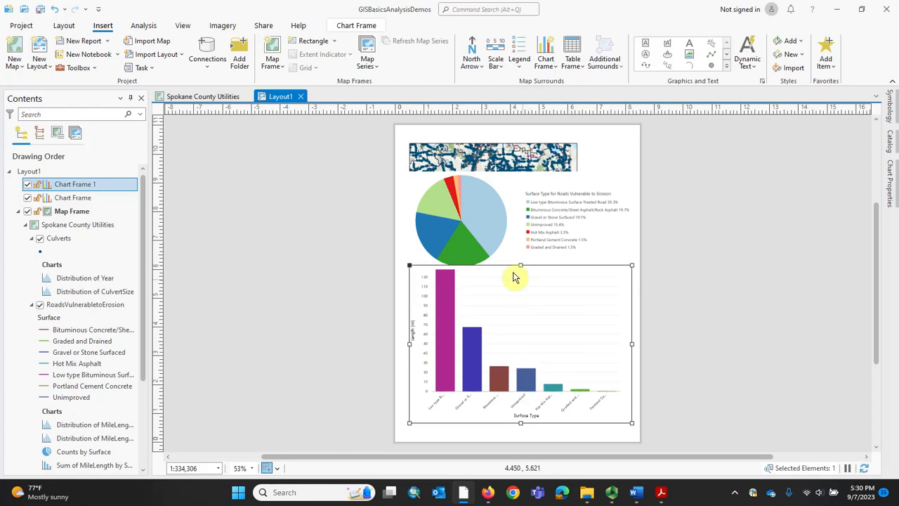
left_click_drag(521, 424, 516, 444)
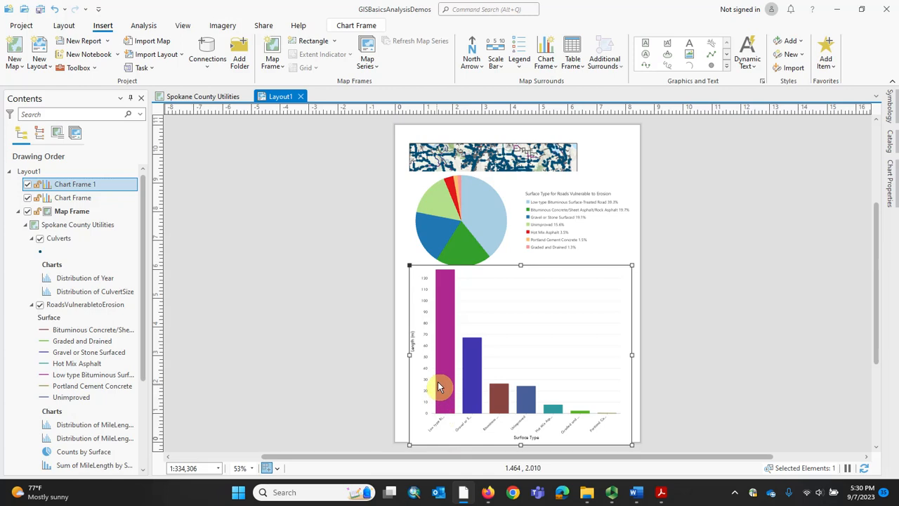
left_click(612, 243)
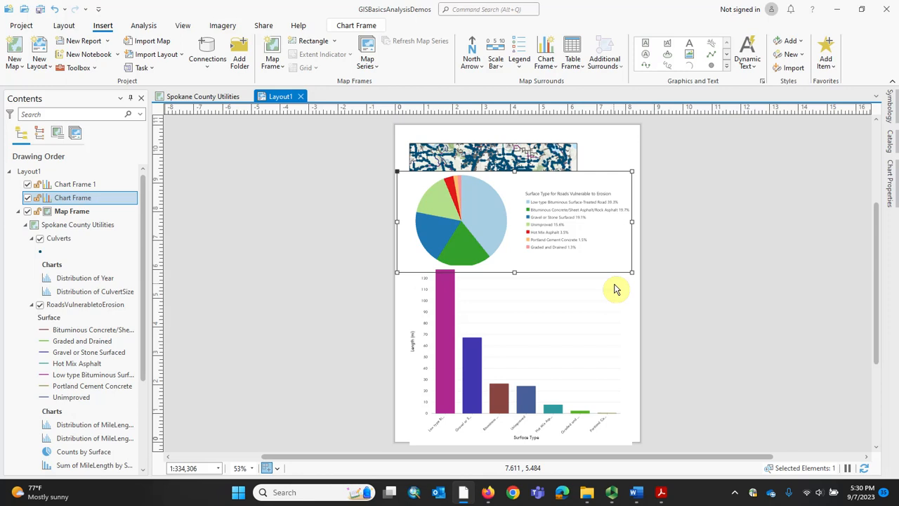
left_click(40, 11)
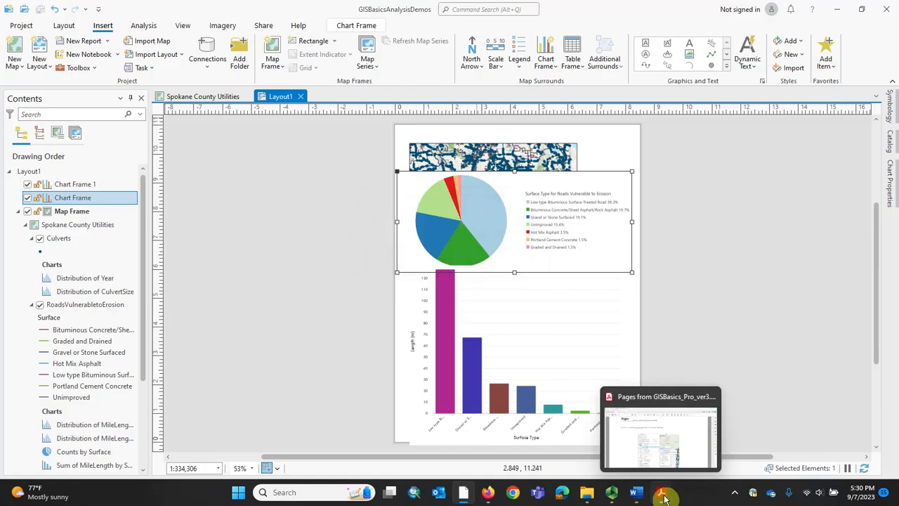
Step: Switch to Adobe Acrobat and review the 8.2 Terms section of the GISBAsics ver 3 Sect 8_fillable.pdf workbook
left_click(660, 492)
scroll(447, 323, "down", 10)
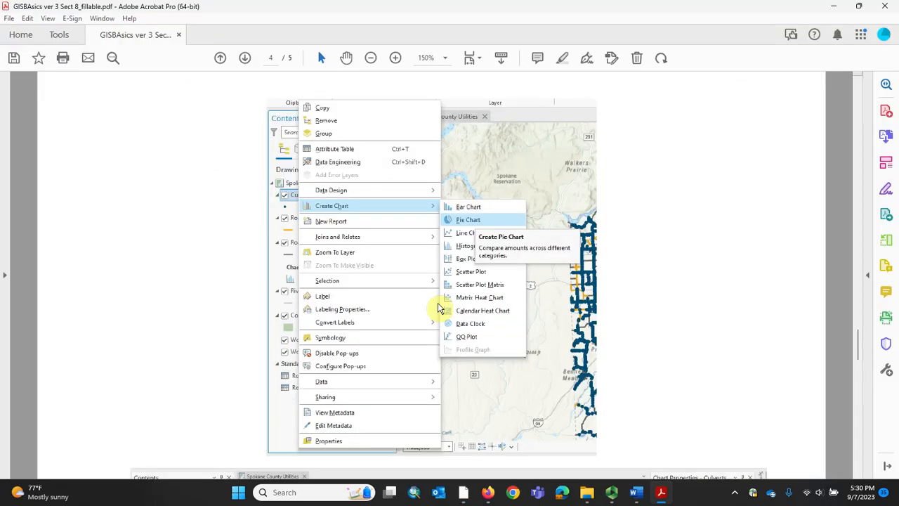
scroll(457, 337, "down", 10)
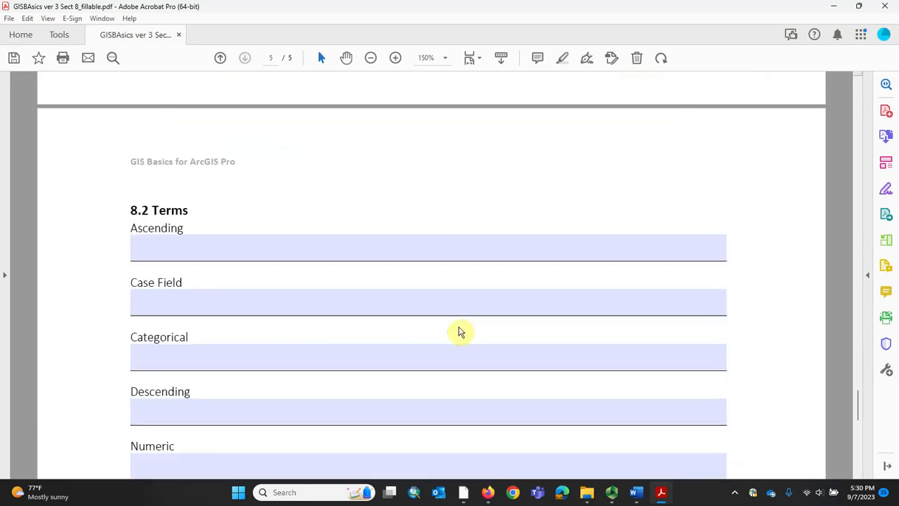
scroll(287, 222, "down", 5)
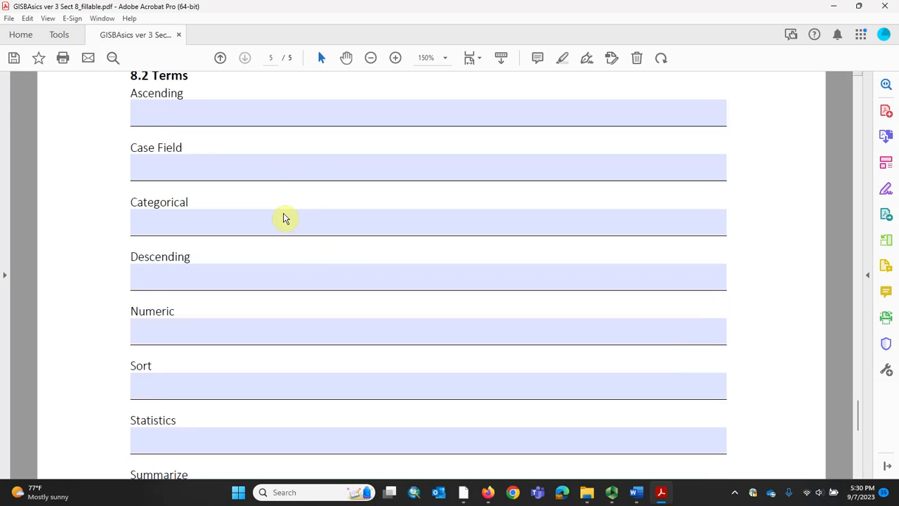
scroll(287, 222, "up", 2)
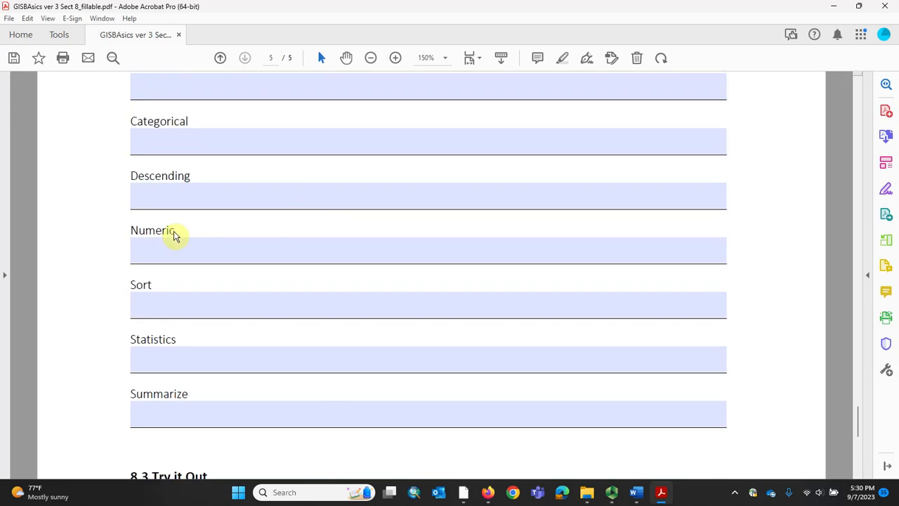
scroll(169, 237, "up", 1)
left_click(181, 166)
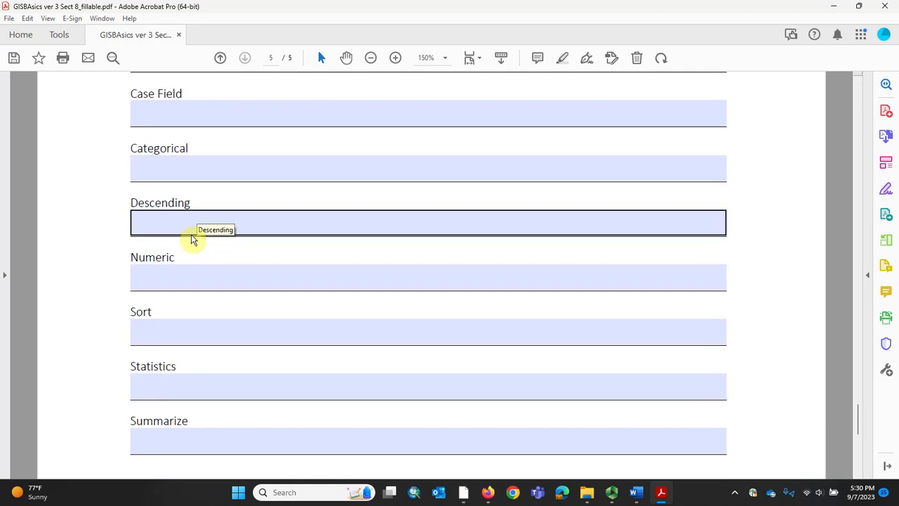
Step: Read the workbook's 8.3 Try it Out tasks, 8.4 Check Yourself exercise and 8.5 More Resources links
scroll(191, 242, "down", 14)
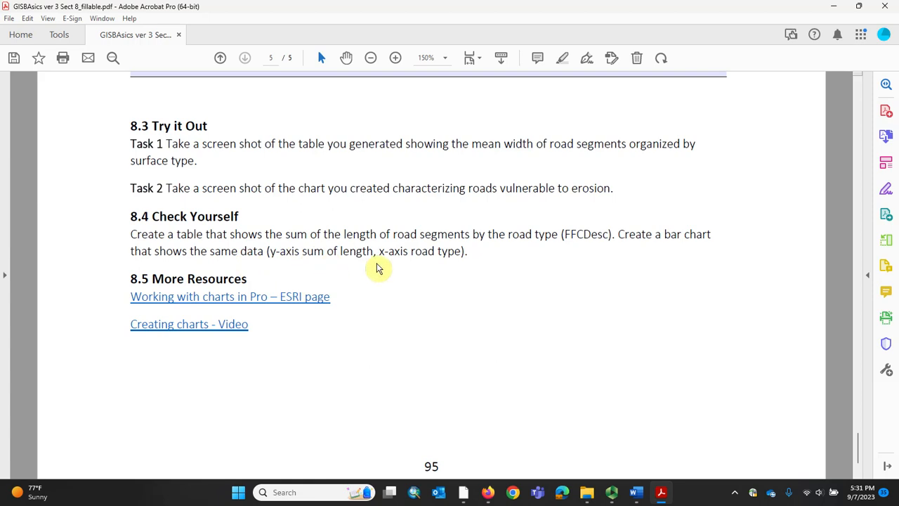
scroll(486, 286, "down", 1)
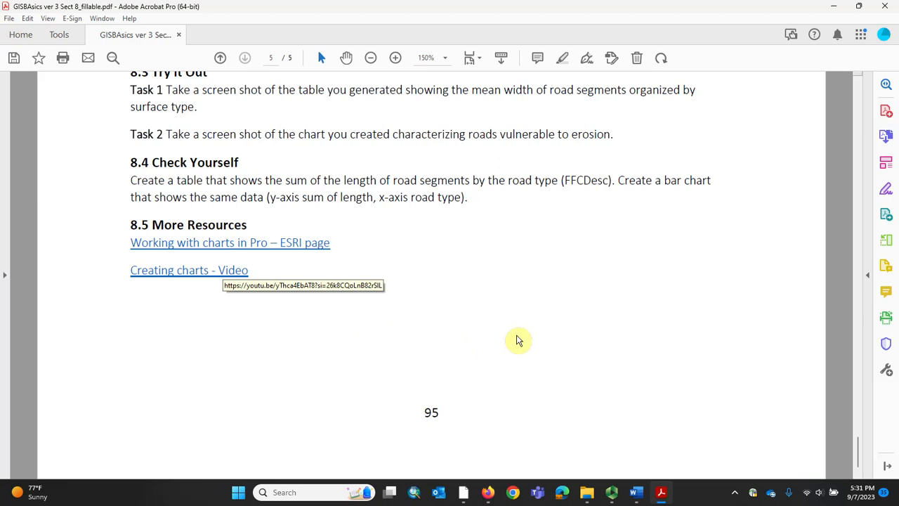
scroll(531, 350, "down", 1)
scroll(533, 354, "up", 5)
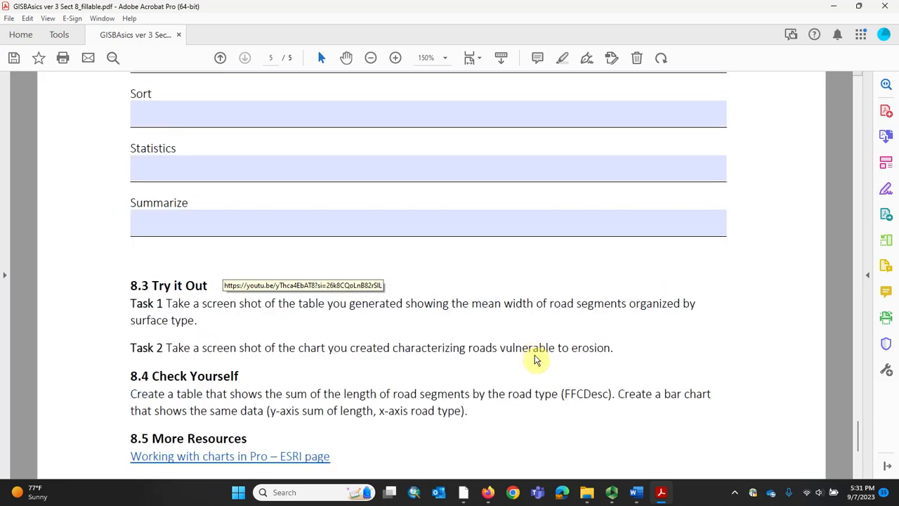
left_click(612, 495)
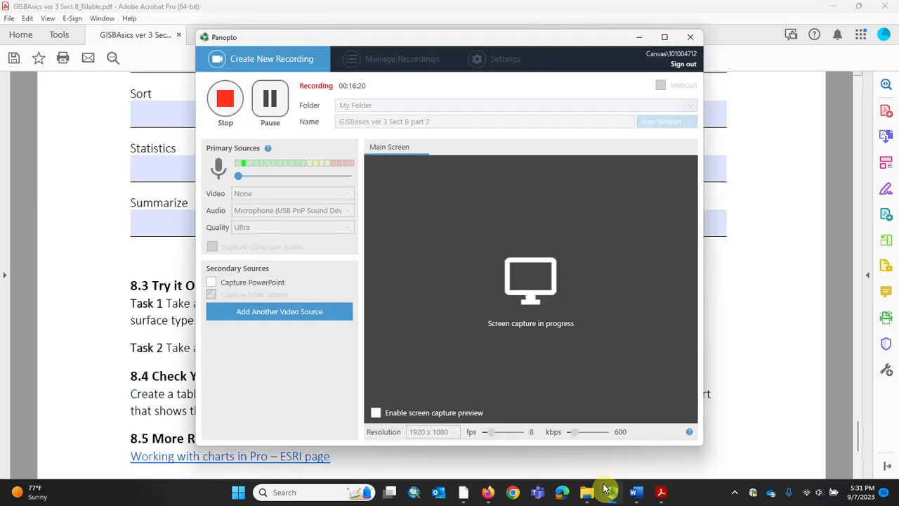